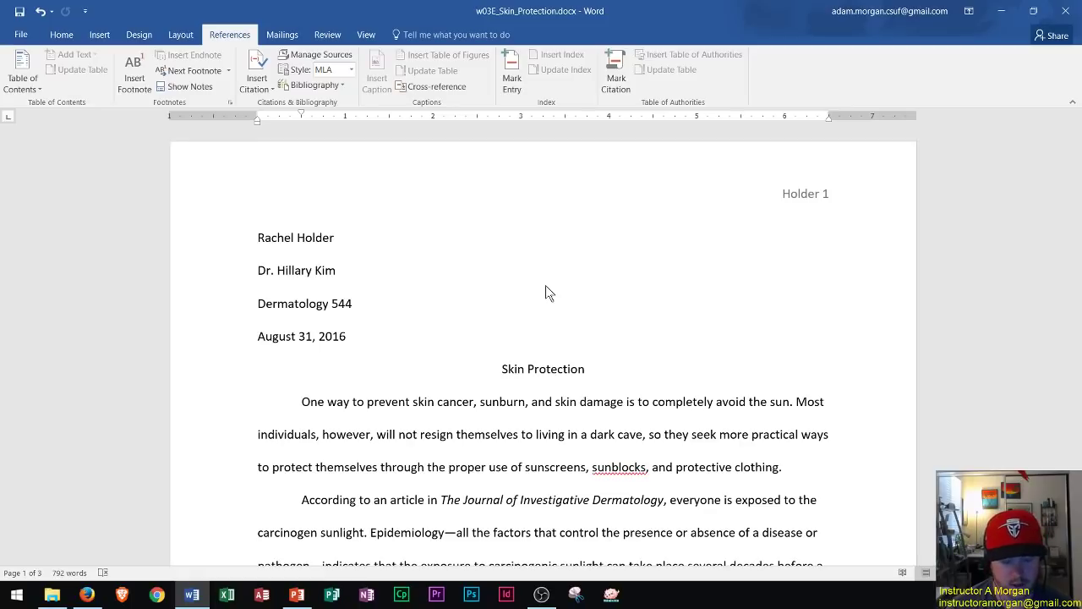
Step: Look through the paper's body paragraphs on the first two pages to locate the paragraph on The Journal of Investigative Dermatology
scroll(495, 258, "down", 3)
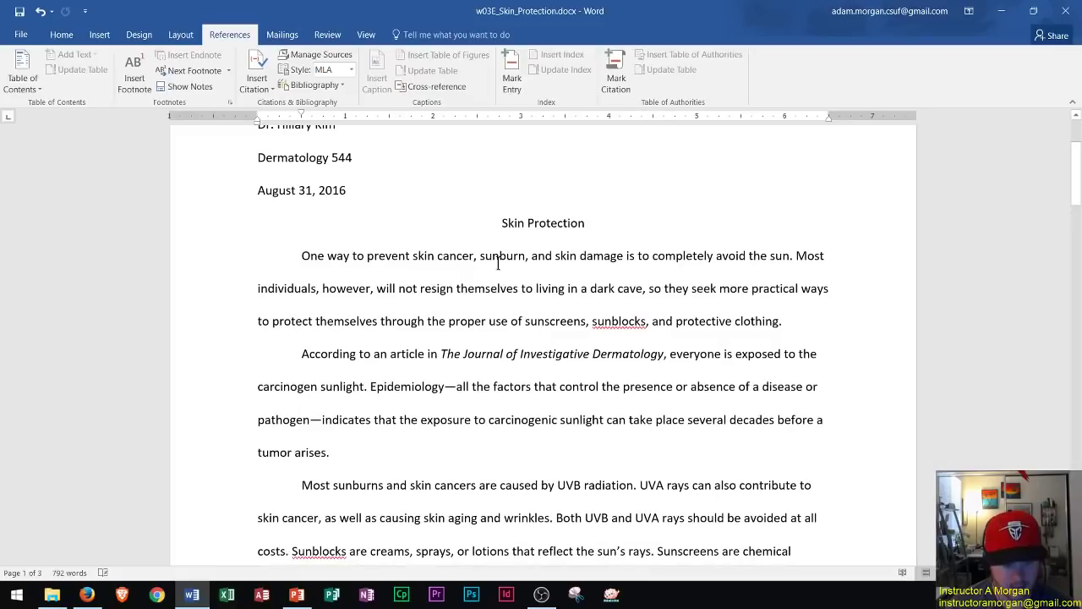
scroll(498, 264, "down", 1)
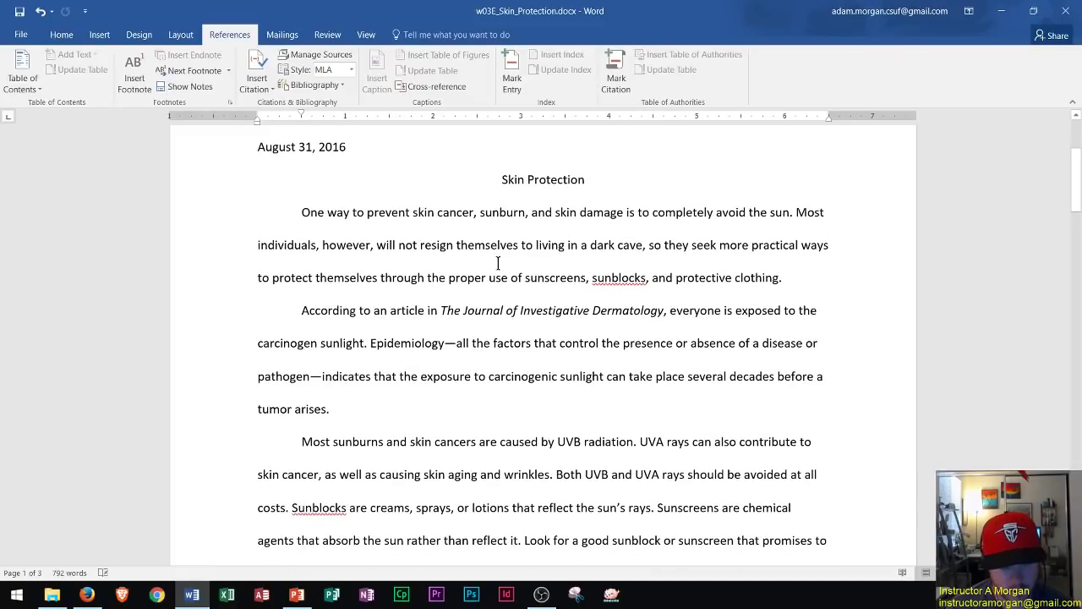
scroll(498, 263, "down", 13)
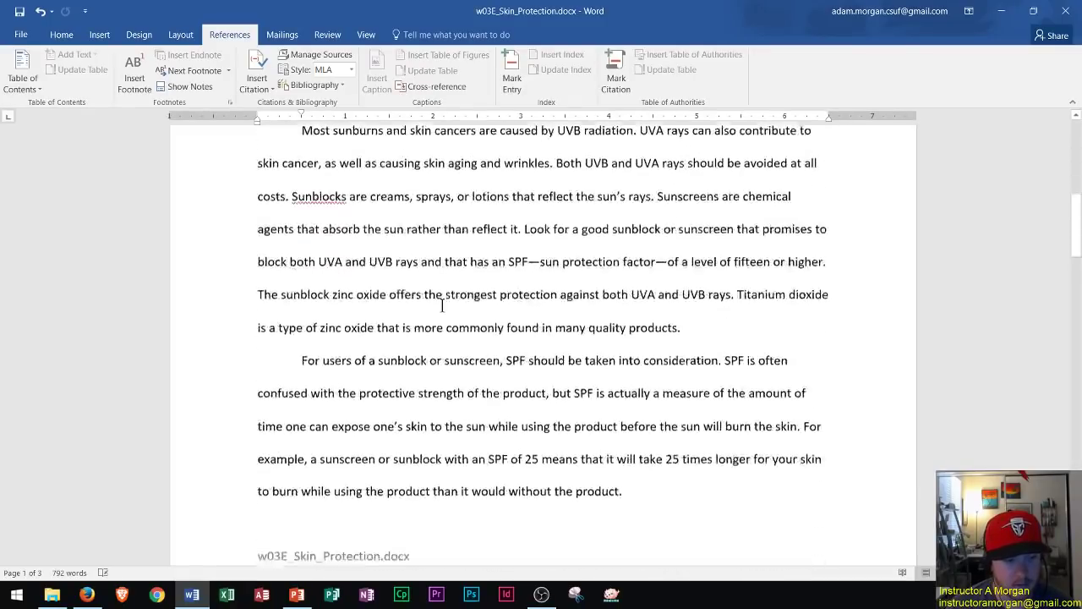
scroll(437, 313, "down", 6)
scroll(431, 315, "up", 9)
scroll(425, 316, "down", 9)
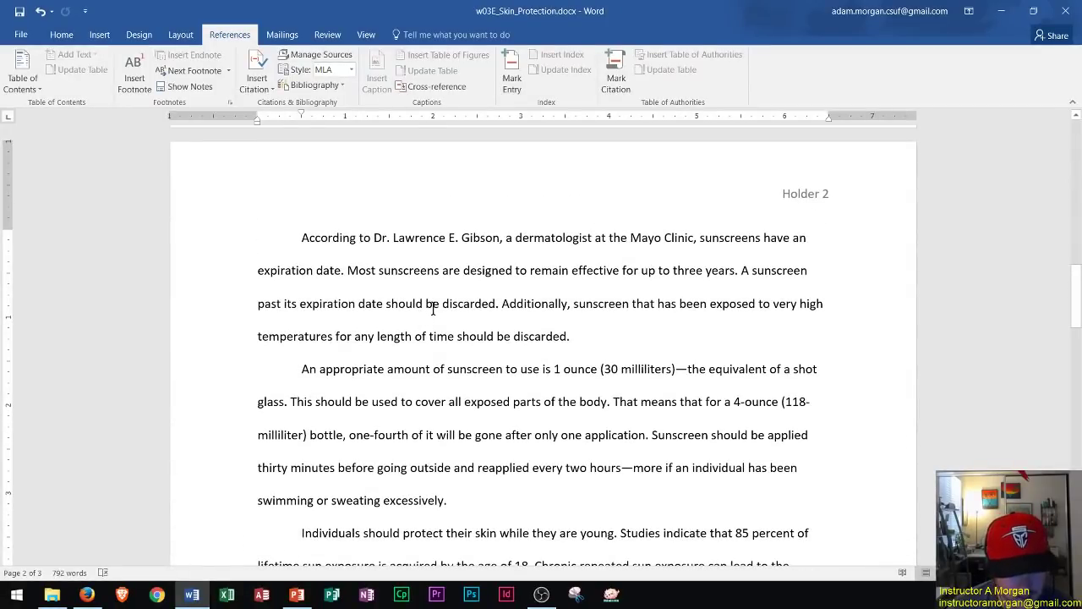
scroll(376, 304, "up", 18)
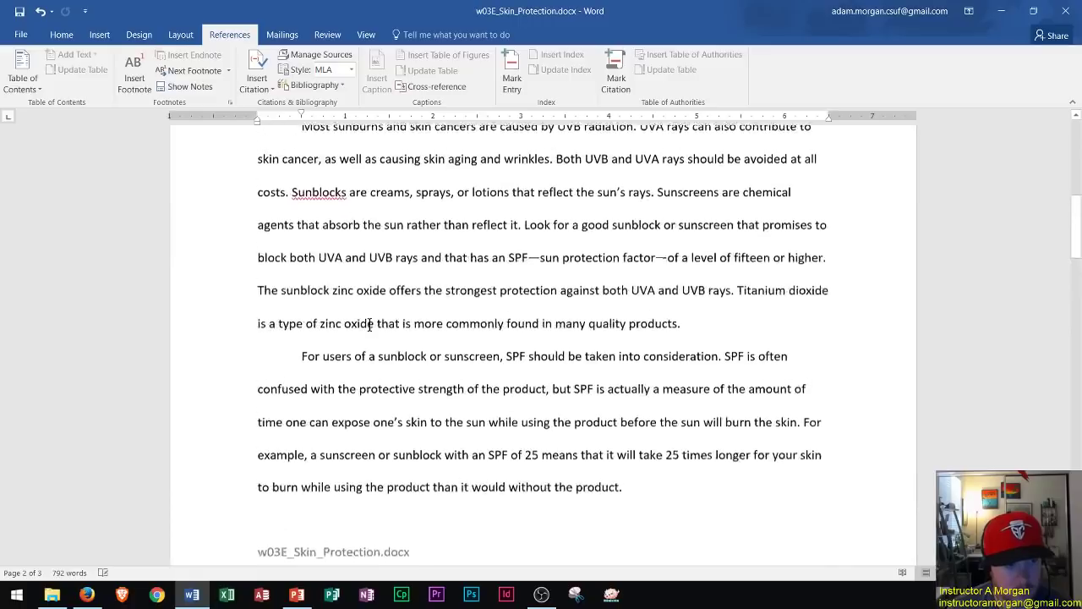
scroll(368, 321, "up", 1)
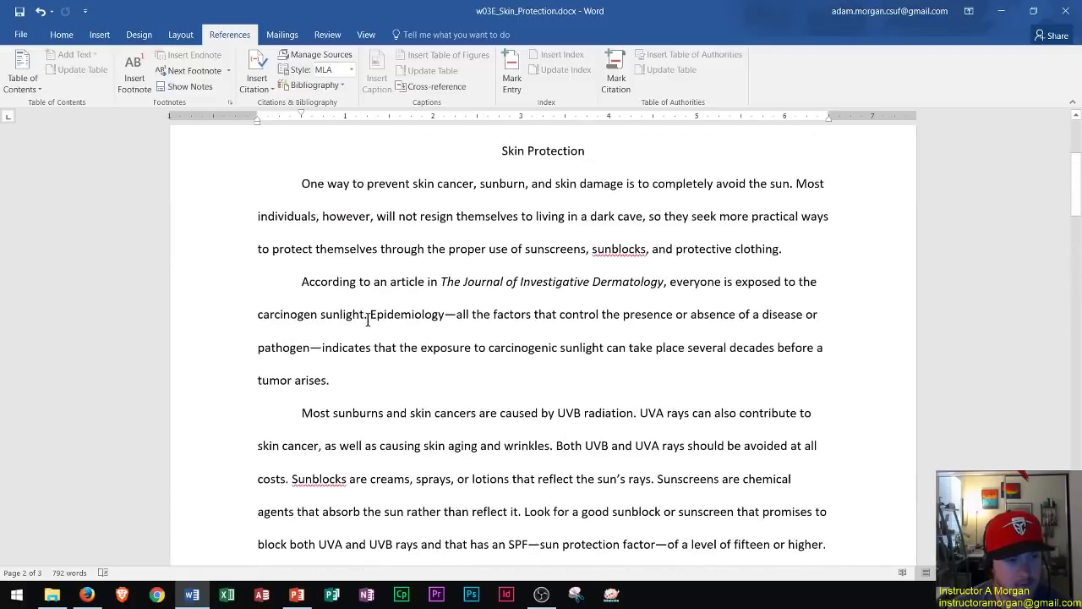
Step: Start a new citation source of type Journal Article, placed after "tumor arises" and before the period in the second body paragraph
left_click(302, 281)
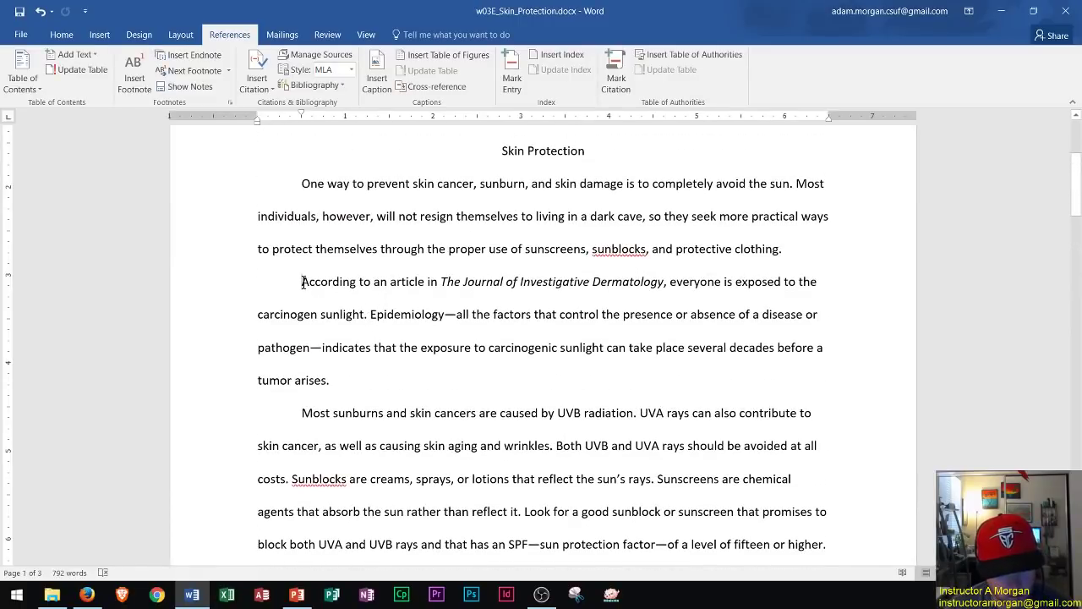
left_click(326, 384)
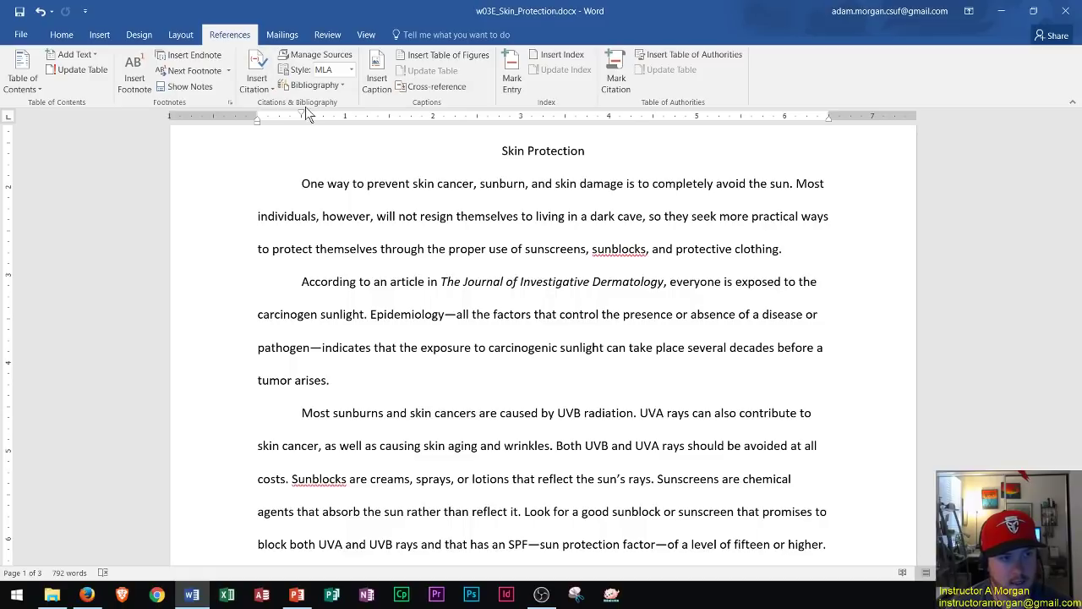
left_click(258, 89)
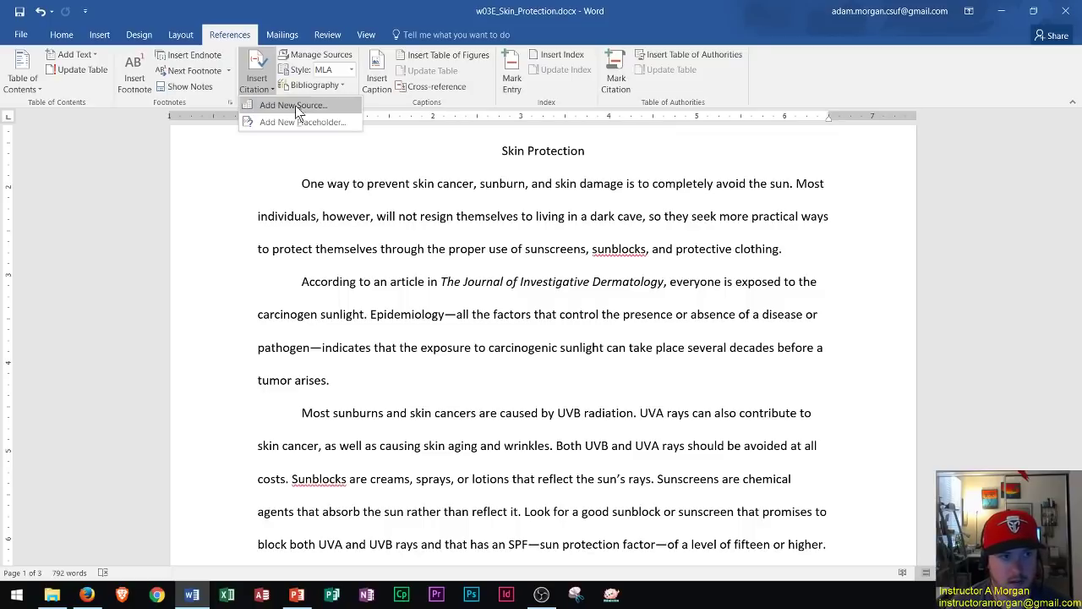
left_click(295, 105)
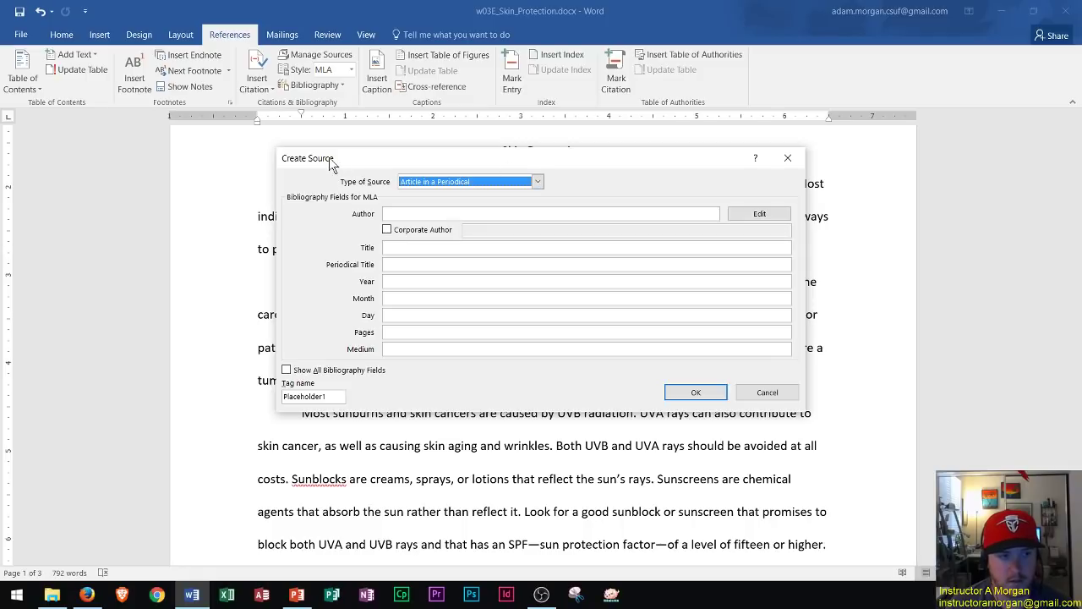
left_click(538, 183)
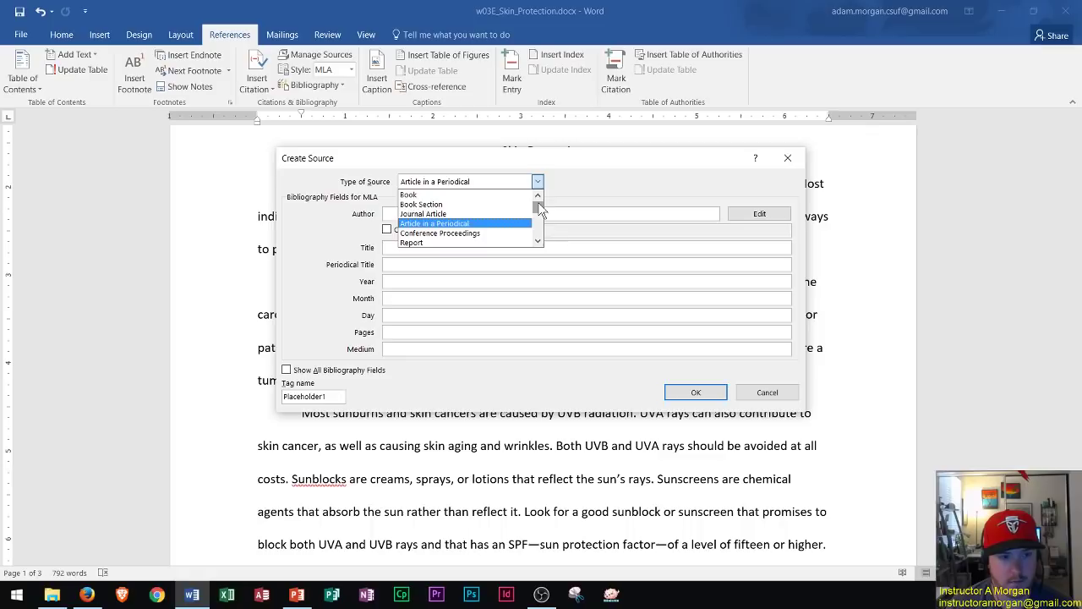
left_click(496, 215)
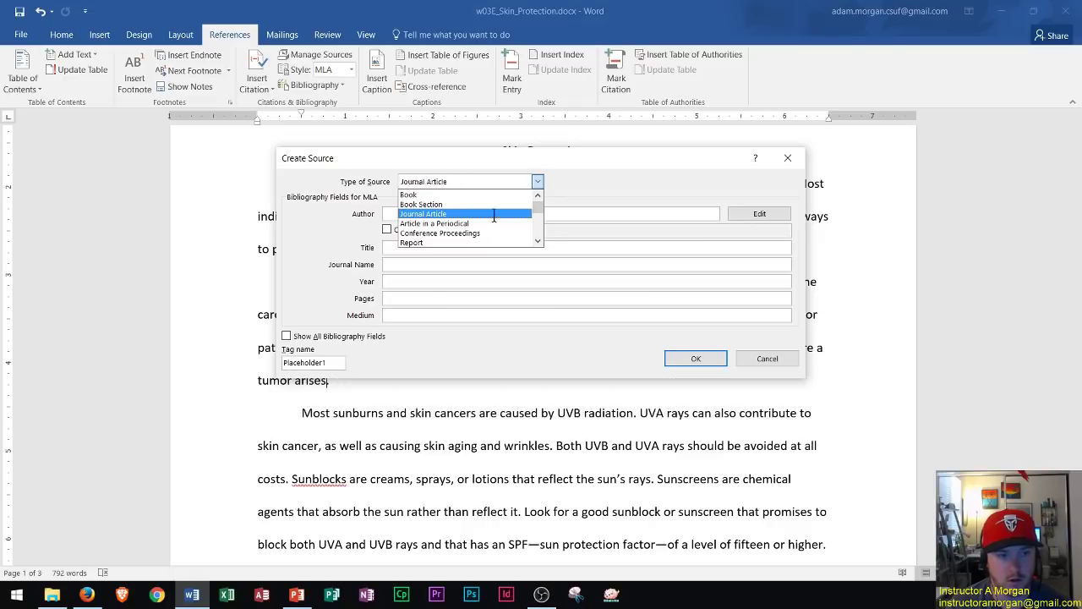
Step: Enter the author's last name and initials for the new journal source
left_click(420, 214)
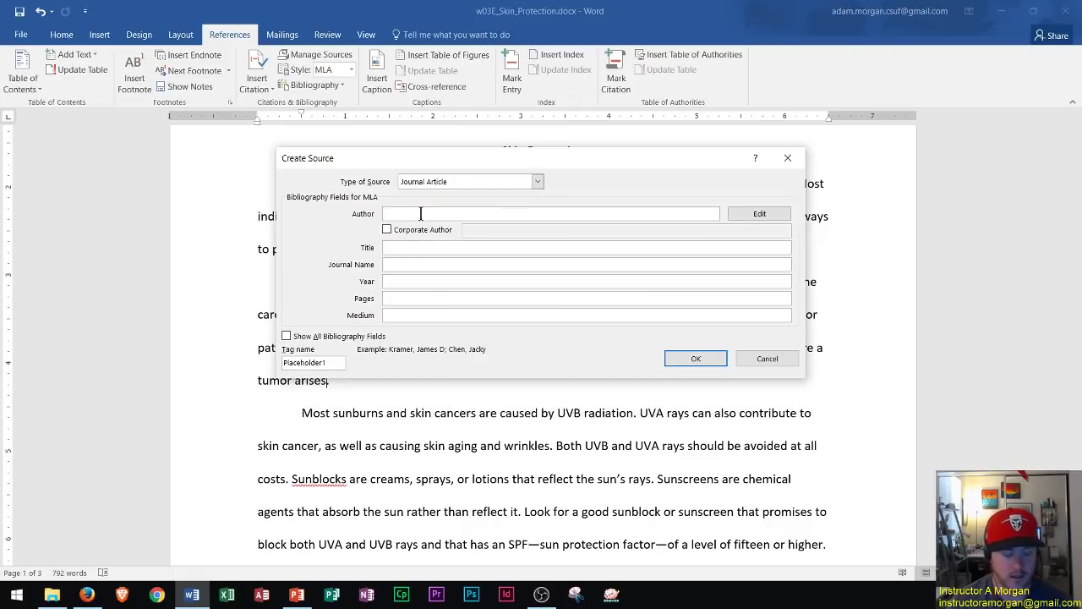
type("Bra")
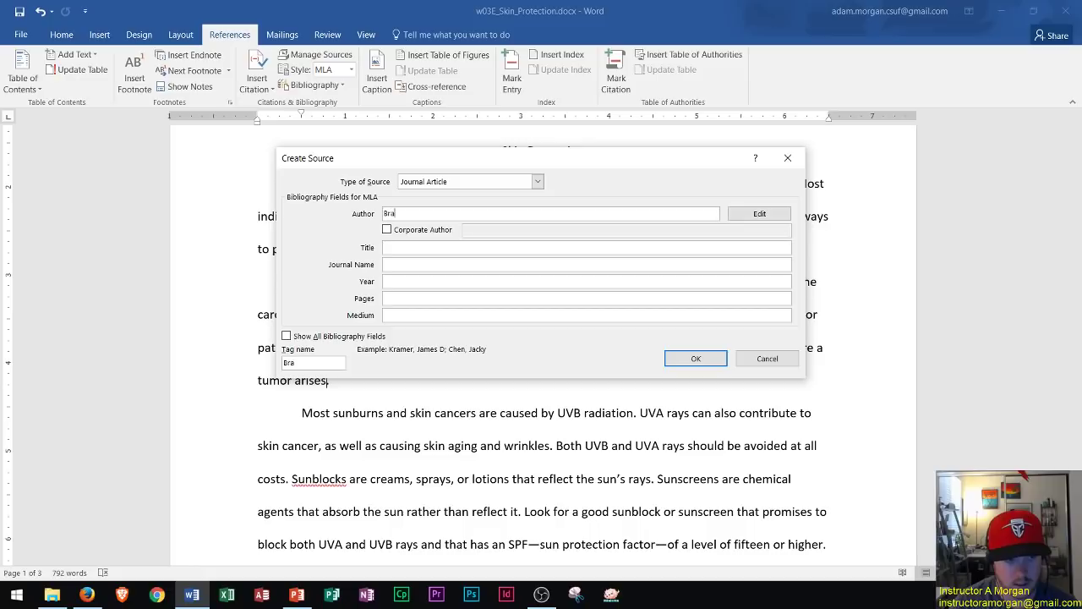
type("sh, D. ")
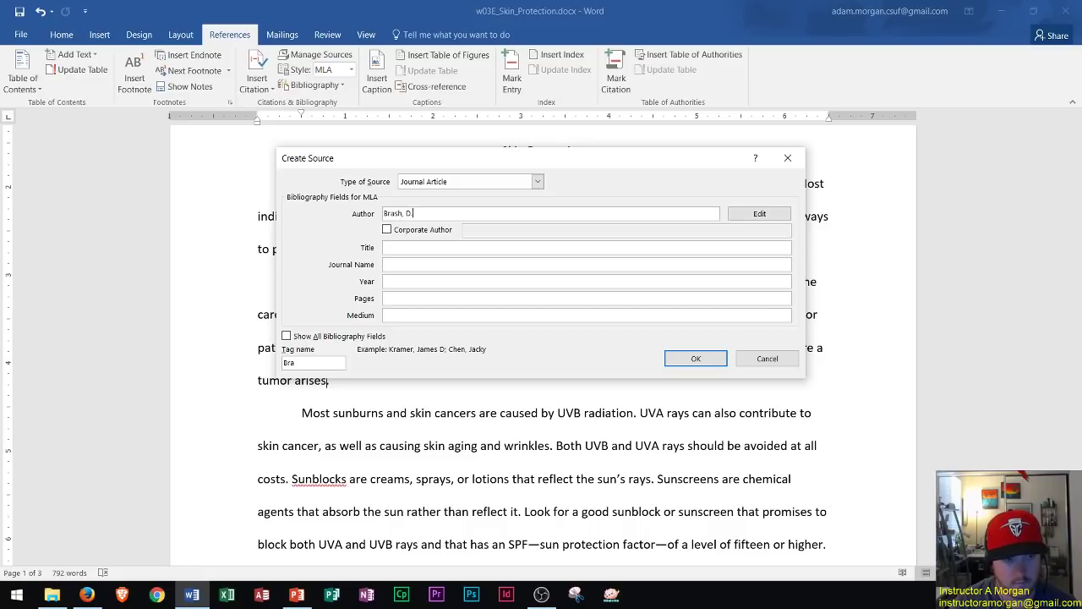
type("E.")
key("Tab")
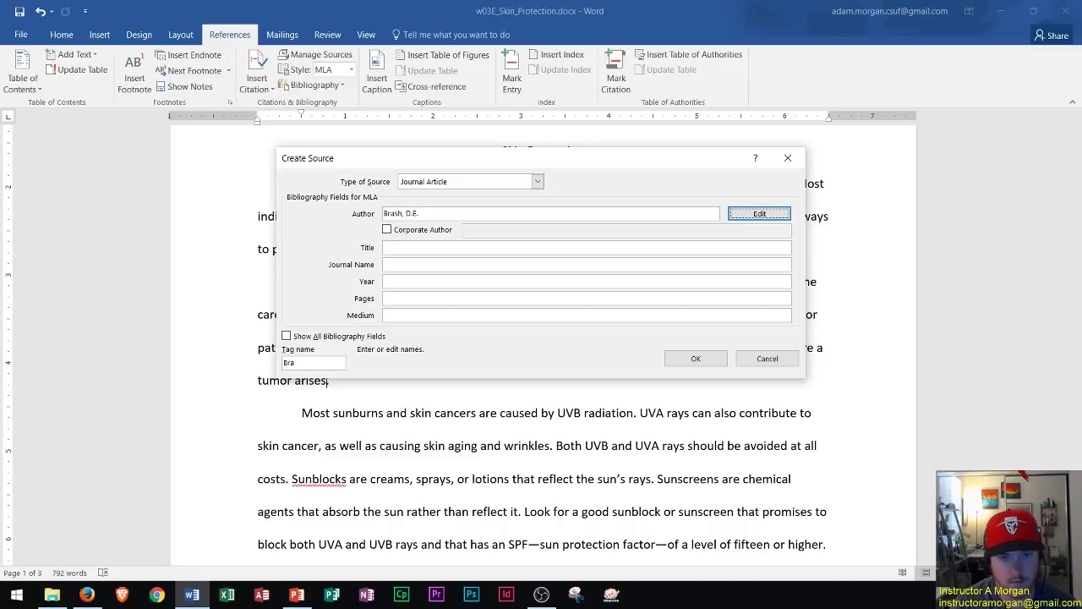
key("Tab")
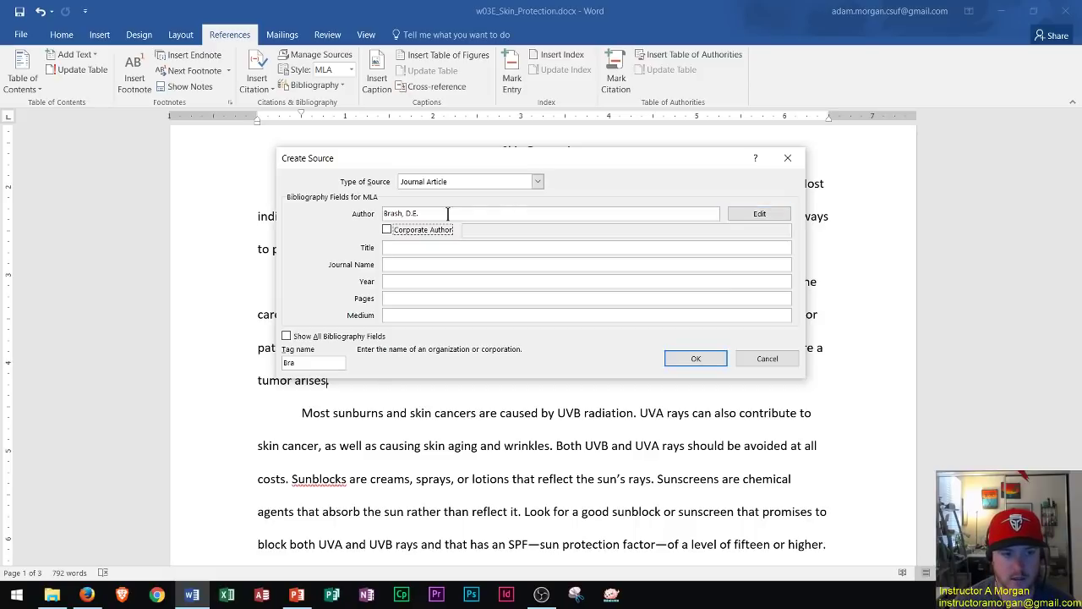
key("Tab")
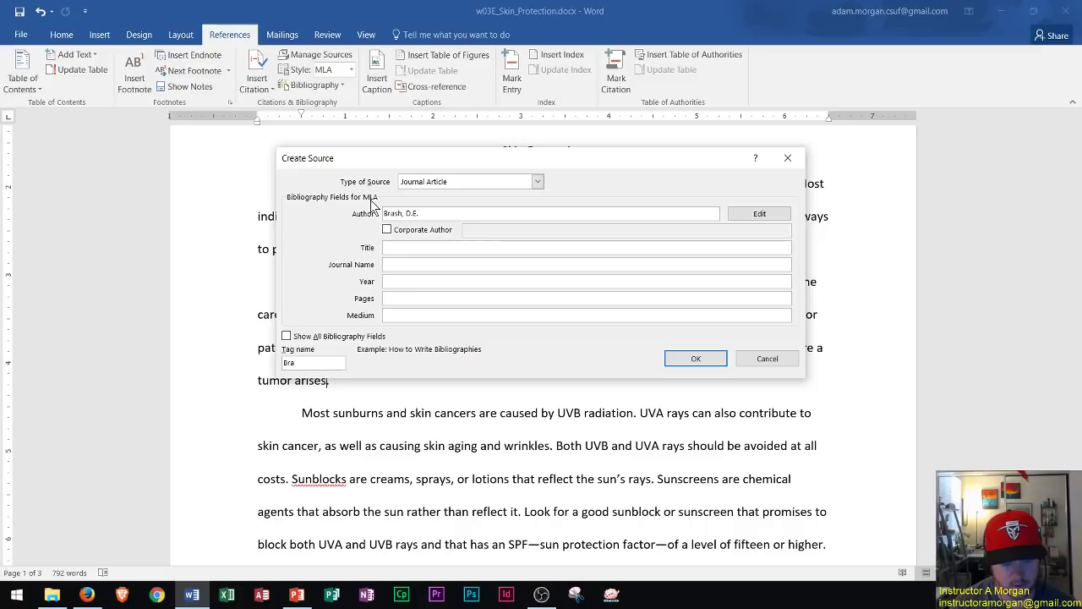
Step: Enter the article title "Sunlight and Sunburn in Human Skin Cancer" for the source
type("Sunlight and ")
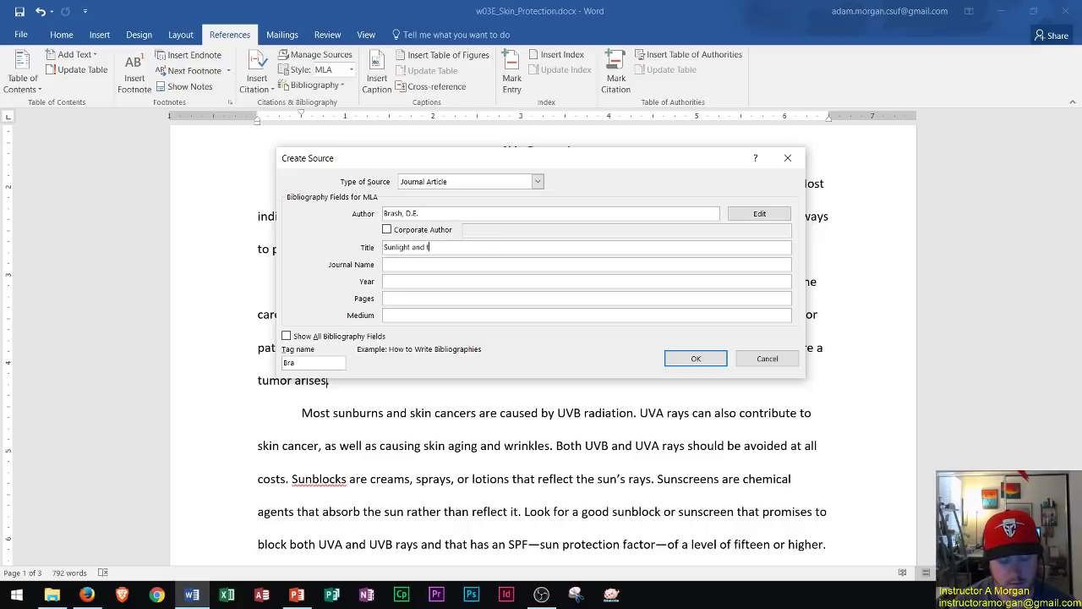
type("Sunb")
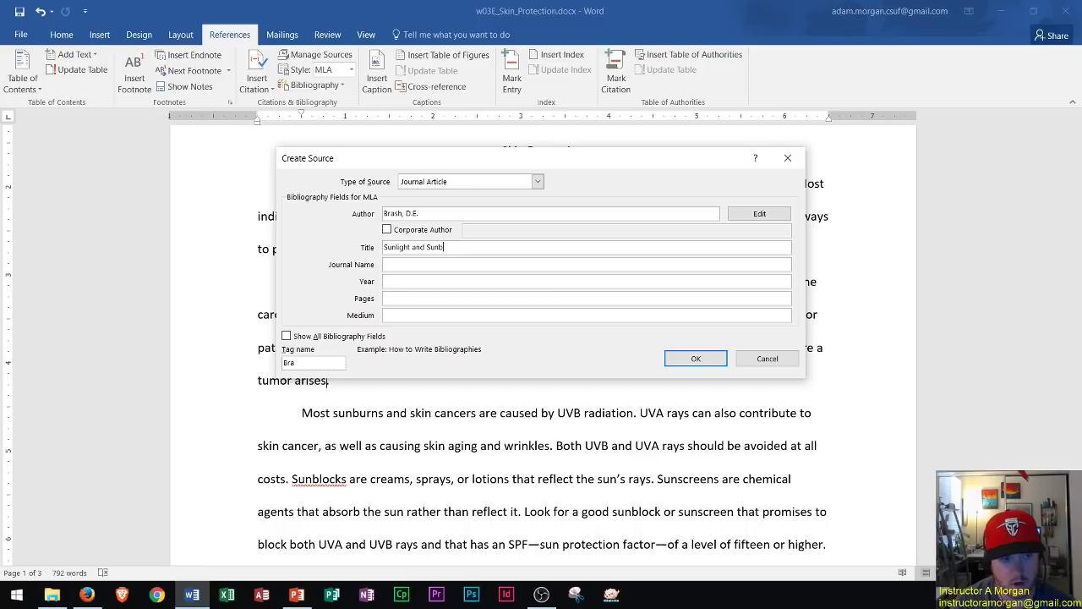
type("urn in ")
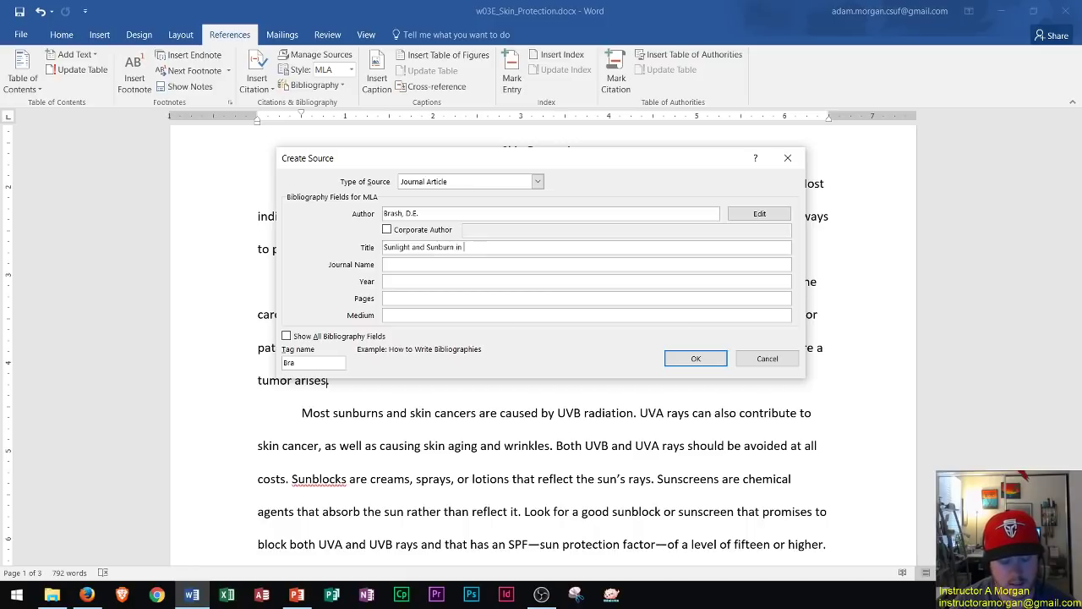
type("Human Skin ")
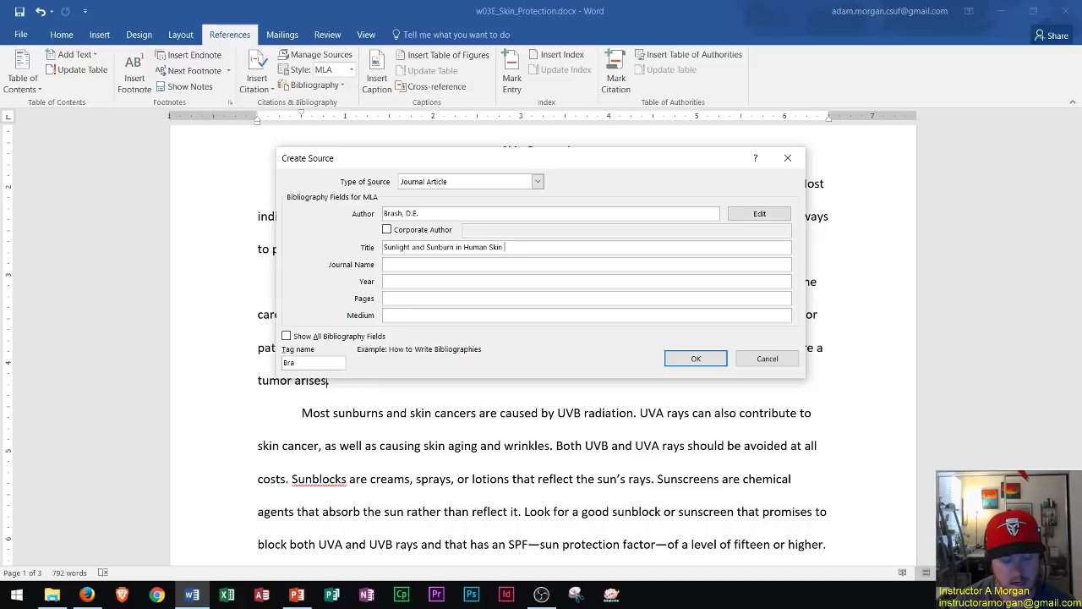
type("Cancer")
key("Tab")
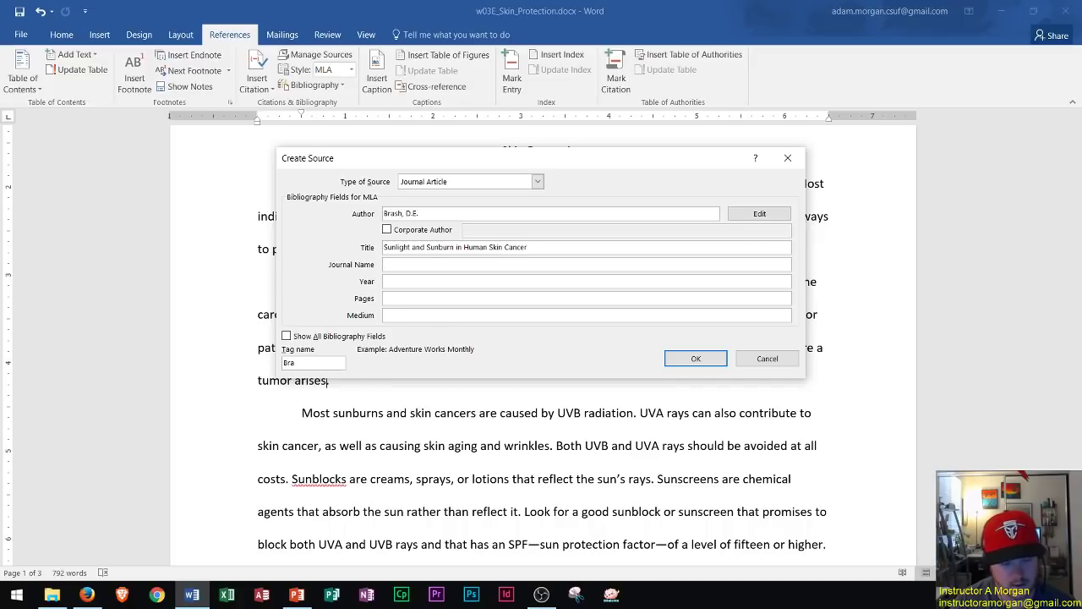
Step: Enter the journal name "The Jounal of Investigative Dermatology" for the source
type("The Journal of Investigative De")
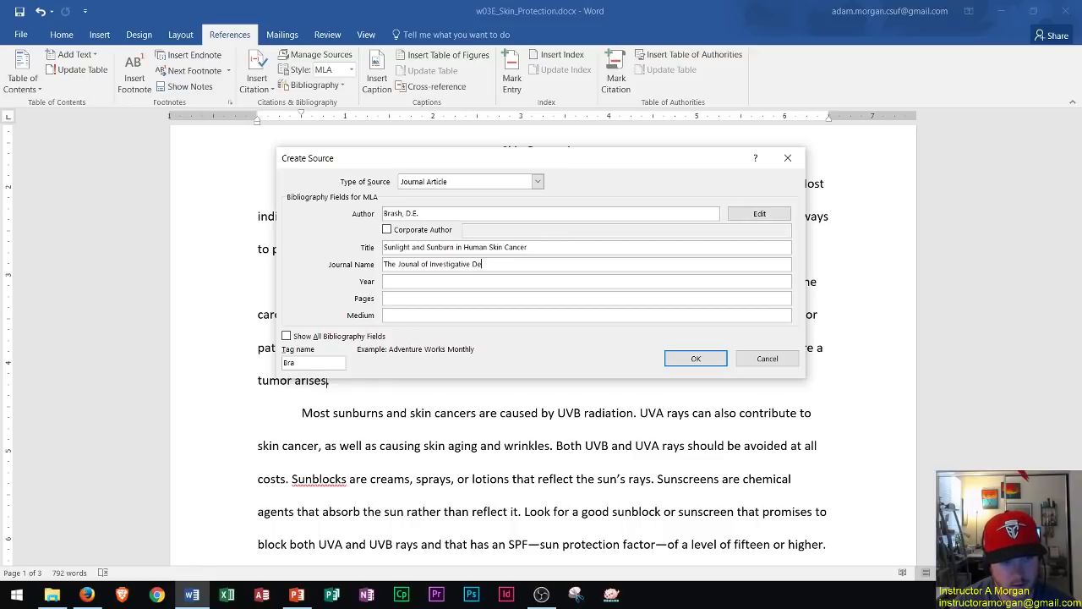
type("rmatology")
key("Tab")
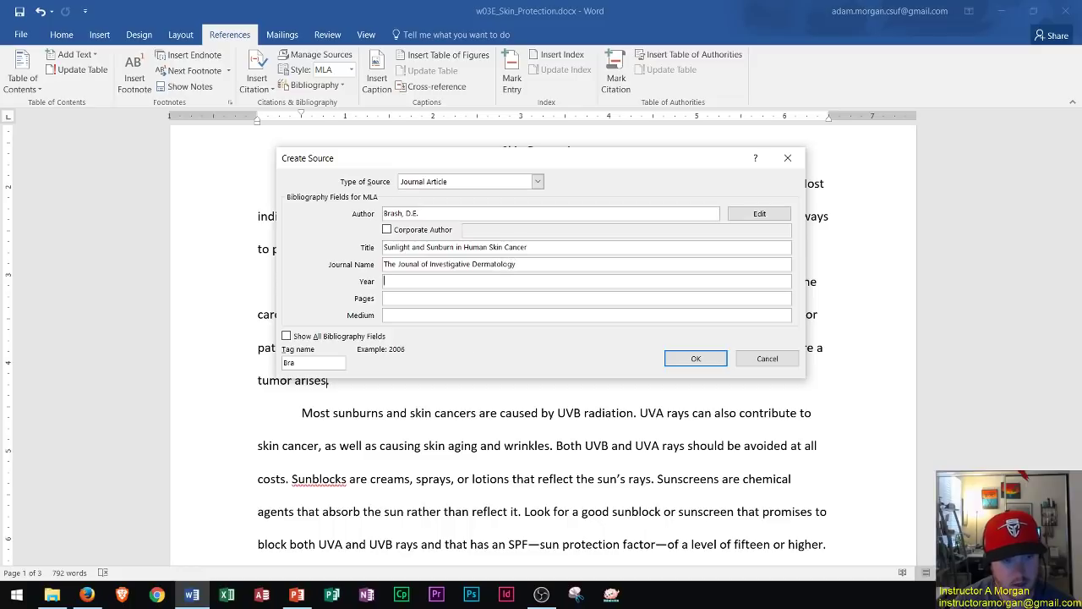
Step: Set the source's year to 1996, pages to 136-142 and medium to Print, and insert the citation
type("199")
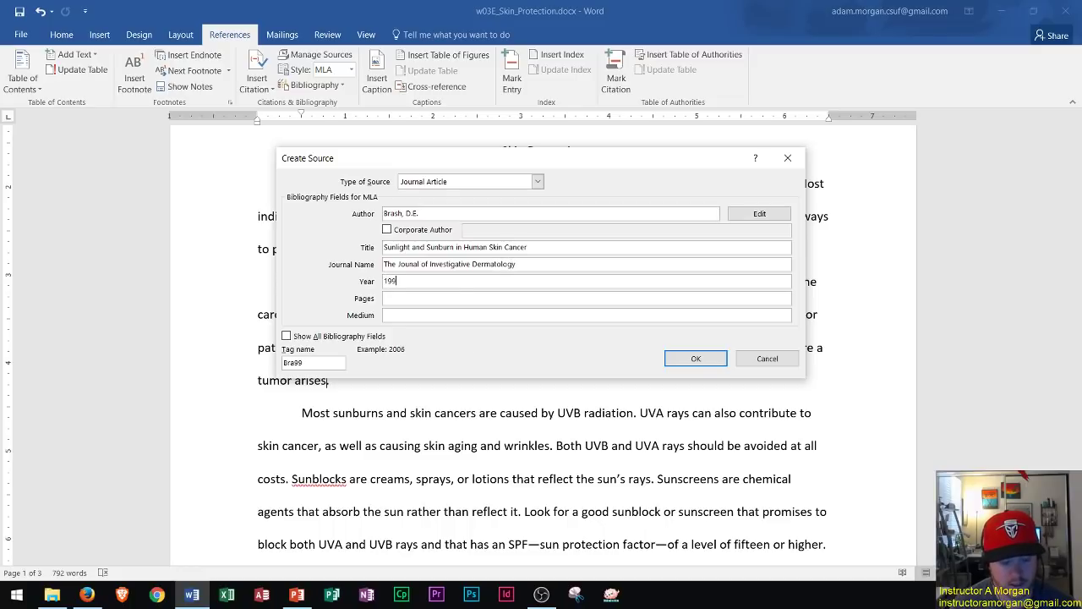
type("6")
key("Tab")
type("13")
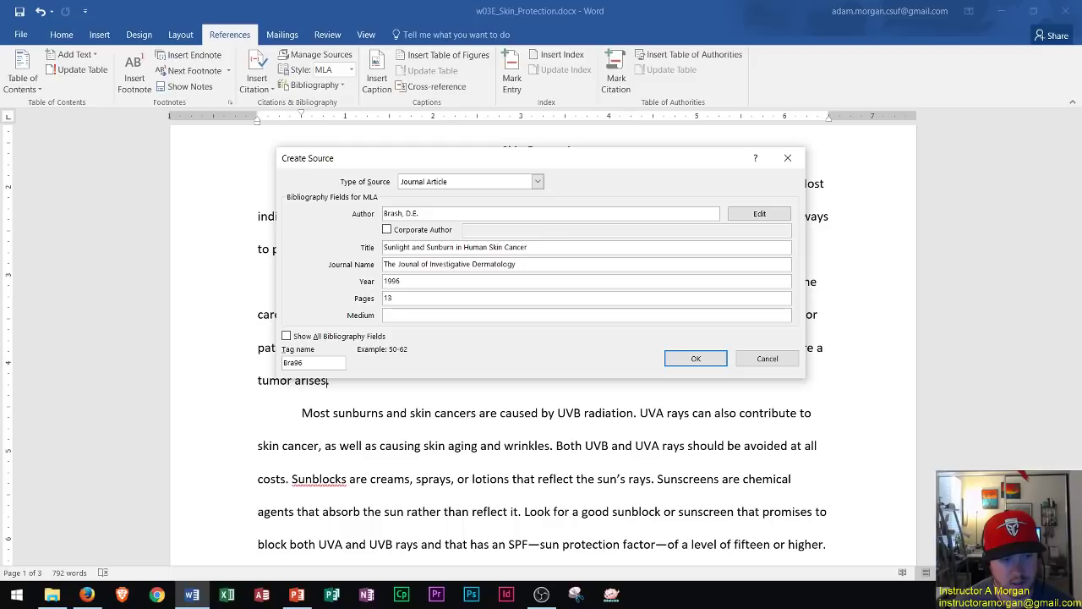
type("6-142")
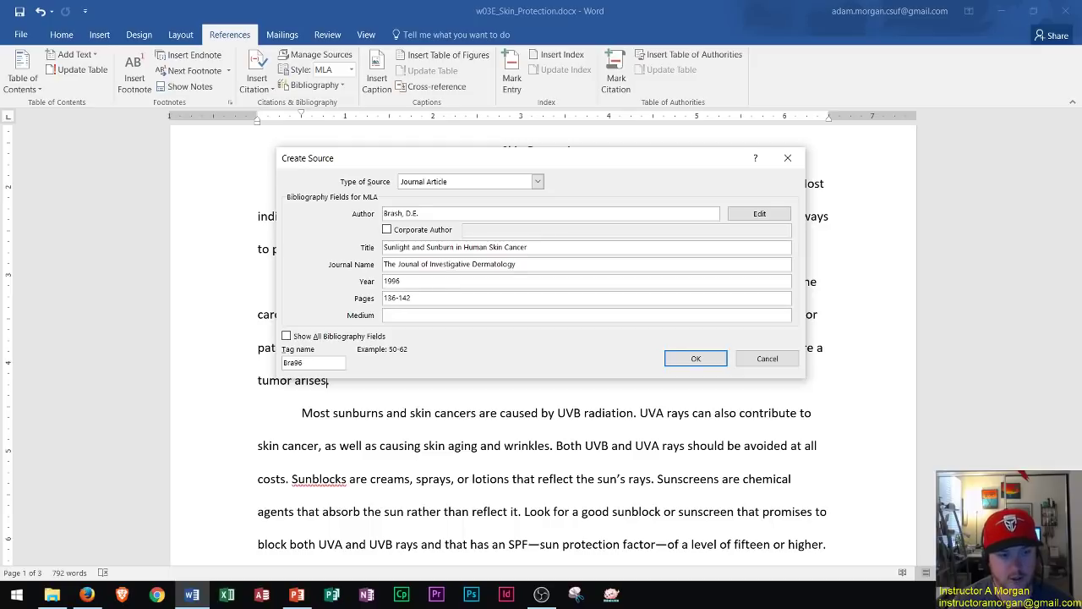
key("Tab")
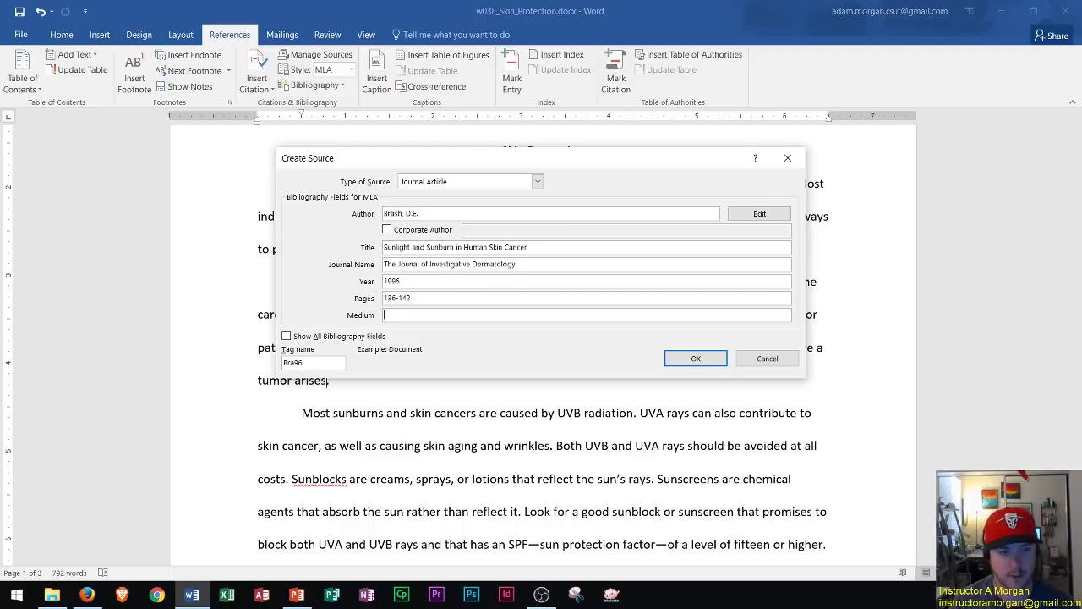
type("Print")
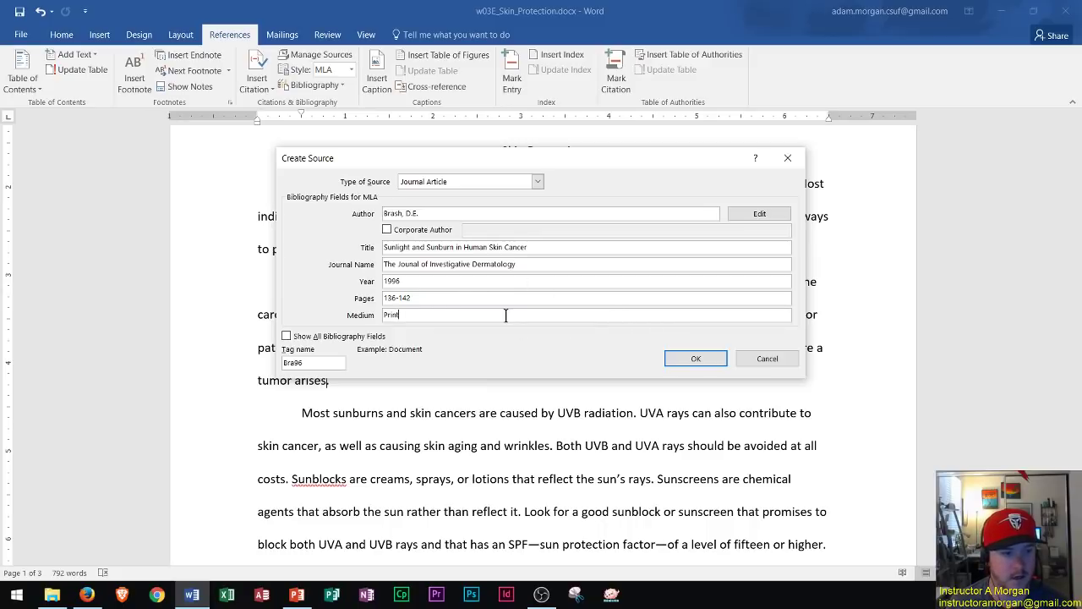
left_click(697, 359)
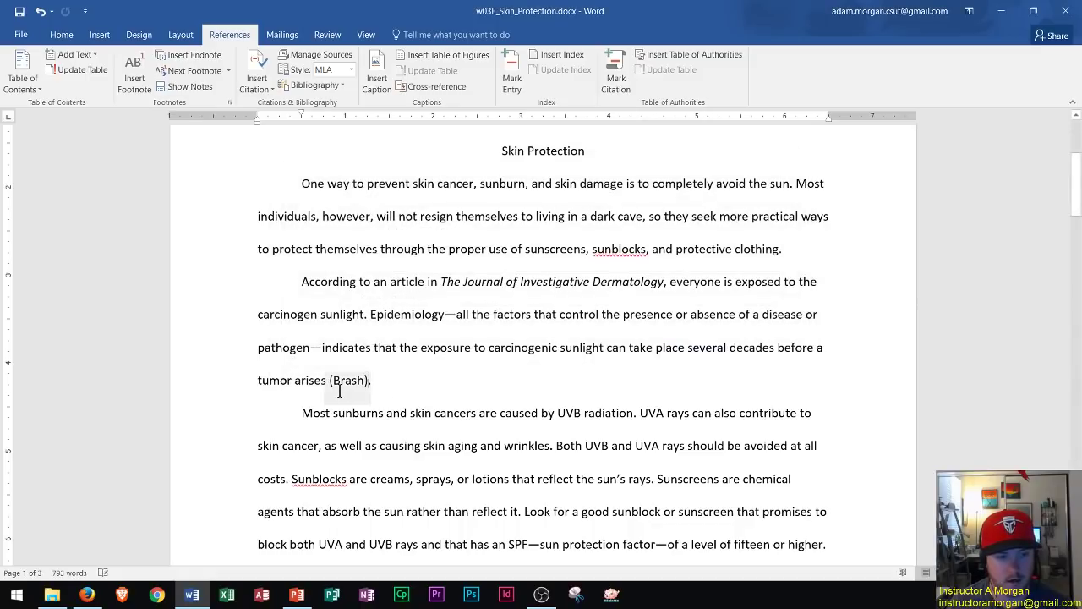
Step: Review the available citation styles without changing the selected one
type(".")
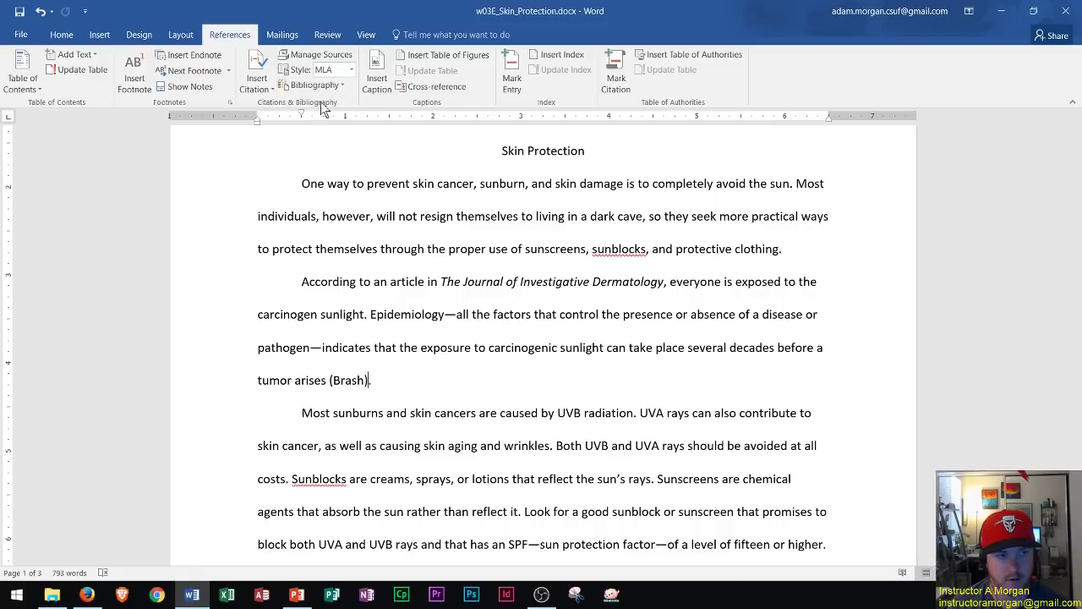
left_click(352, 69)
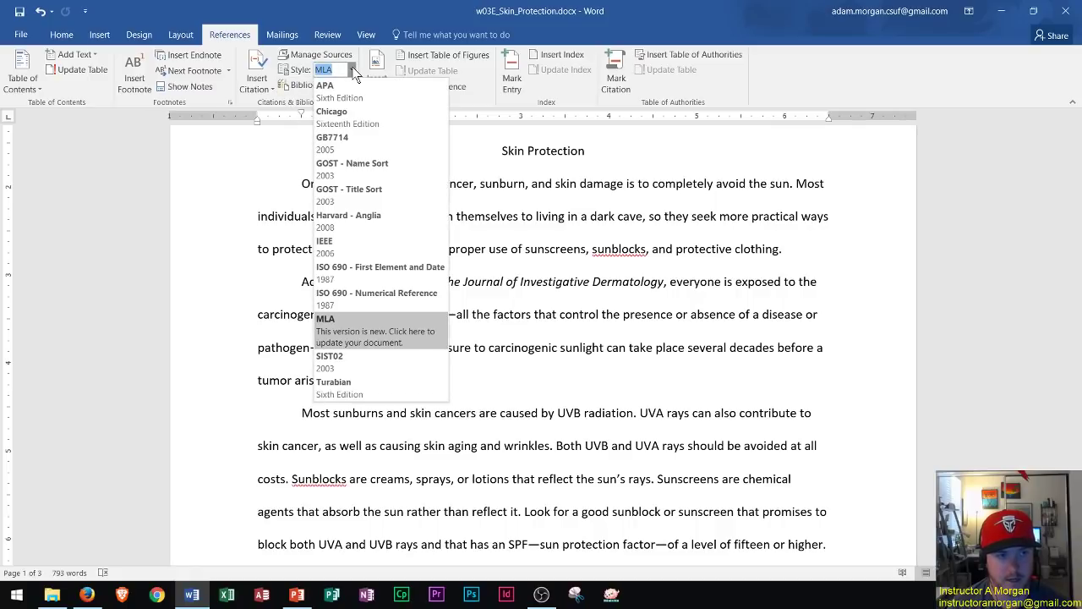
left_click(353, 71)
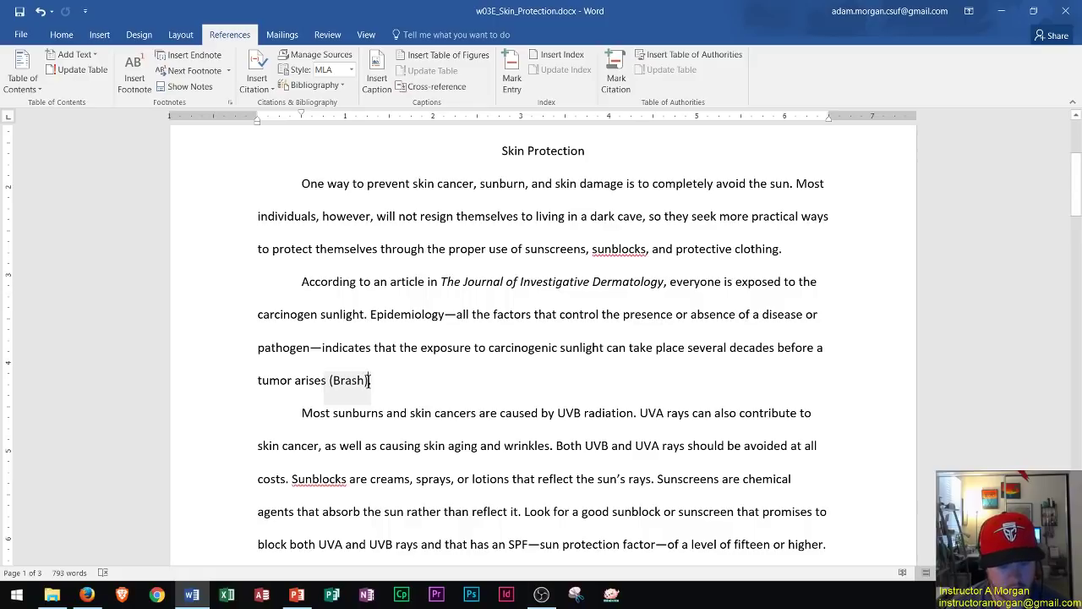
type(".")
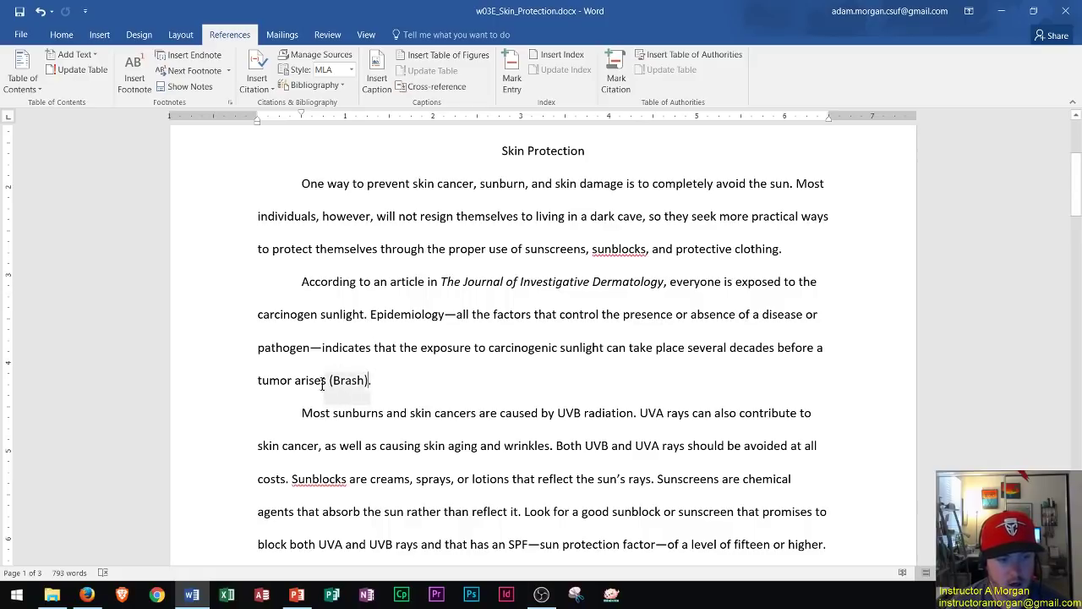
Step: Add the page range 136-142 to the citation at the end of the second paragraph
left_click(365, 381)
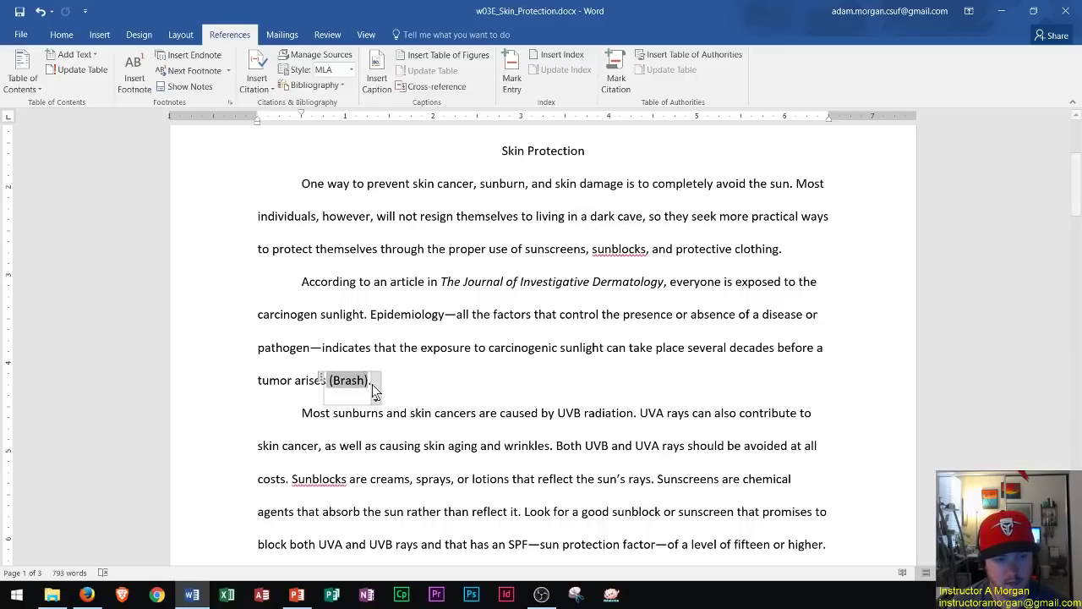
left_click(376, 393)
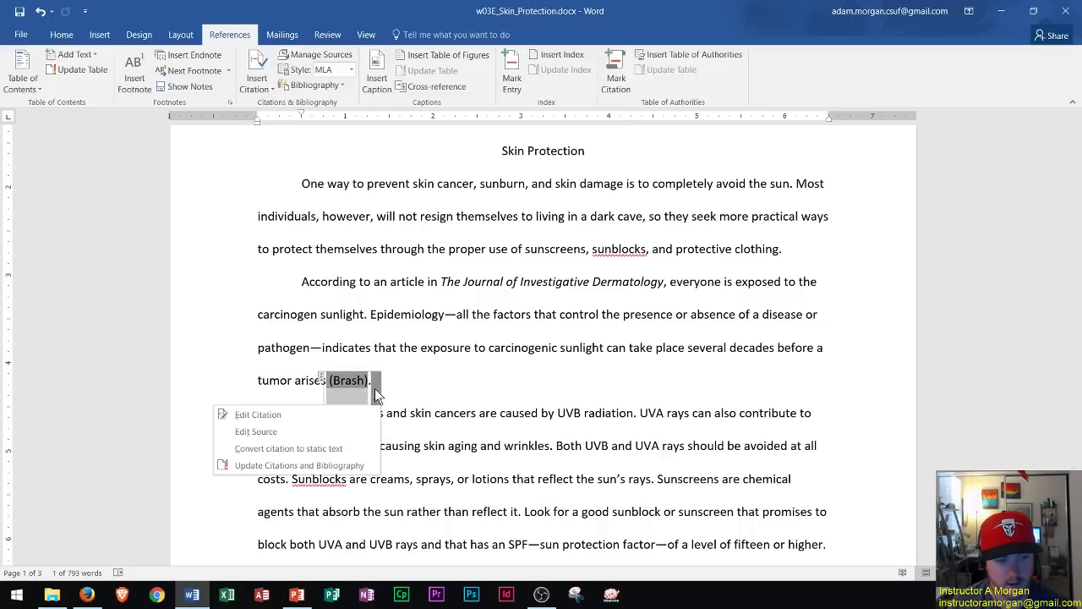
left_click(273, 419)
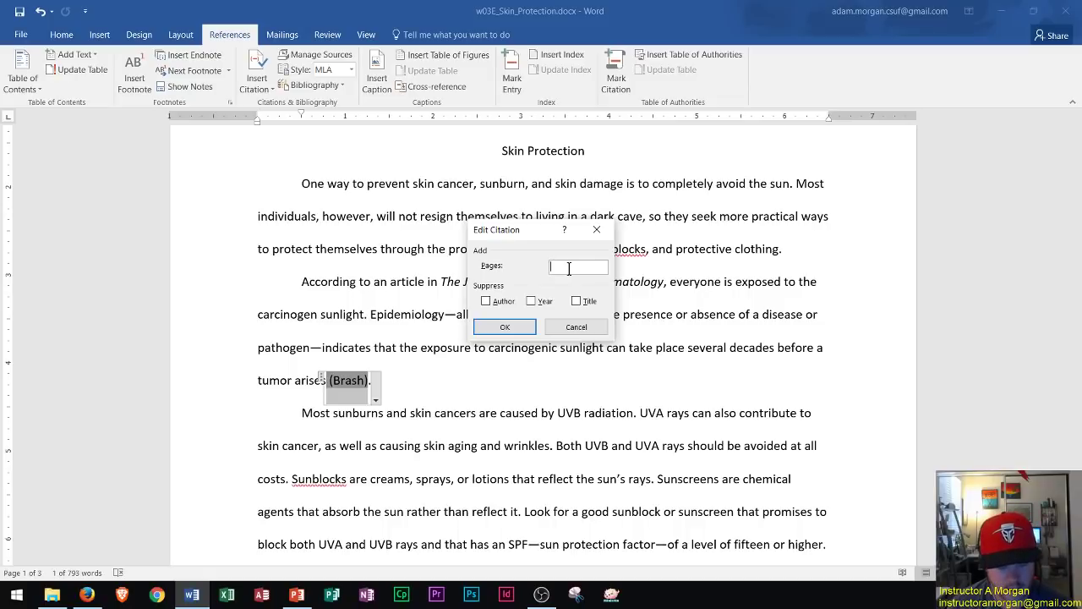
type("136-")
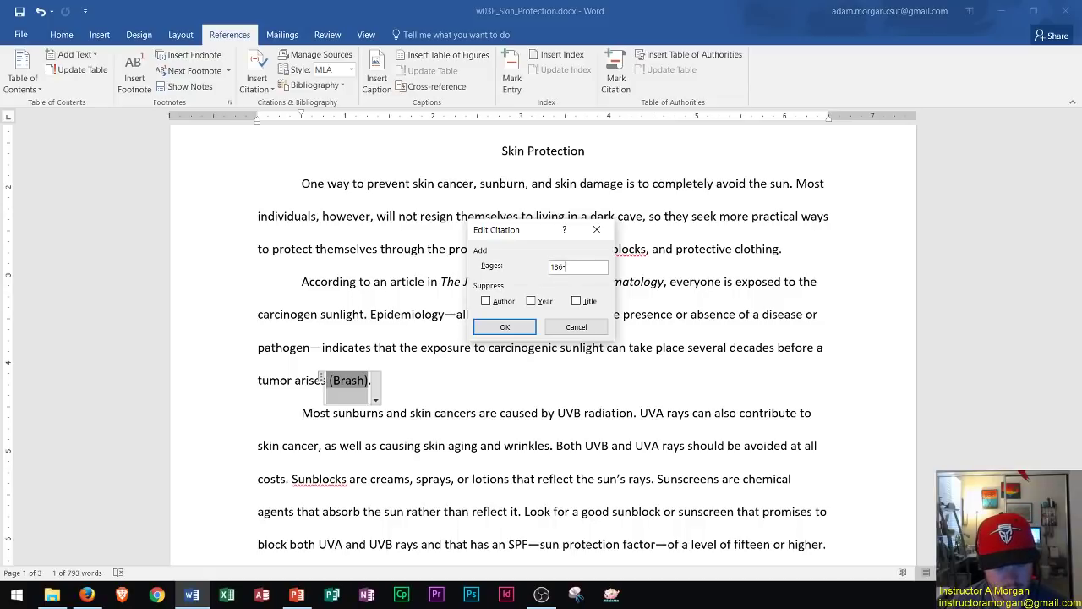
type("142")
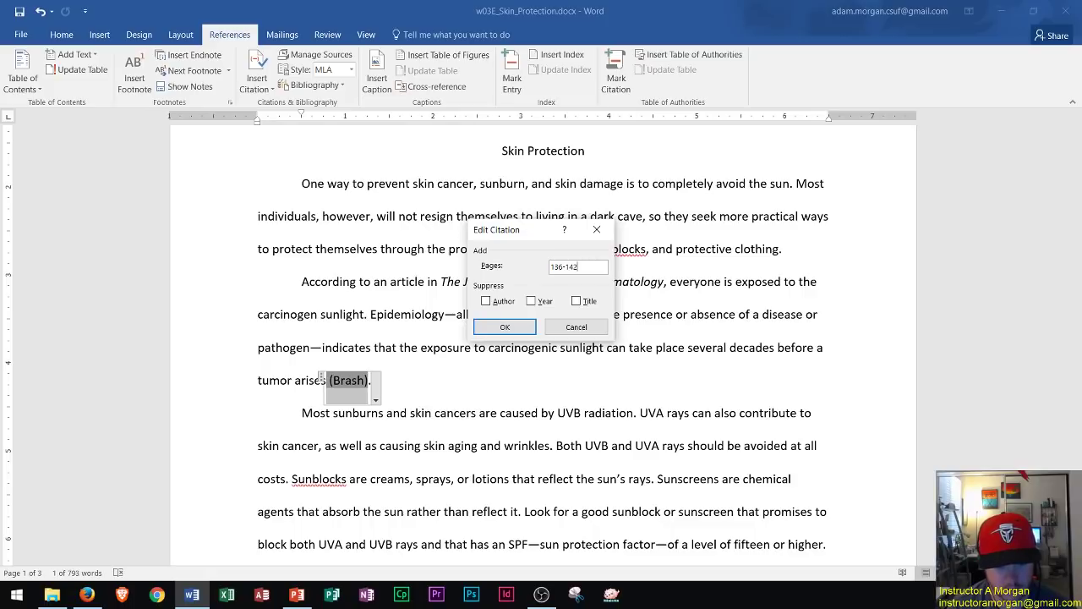
key("Return")
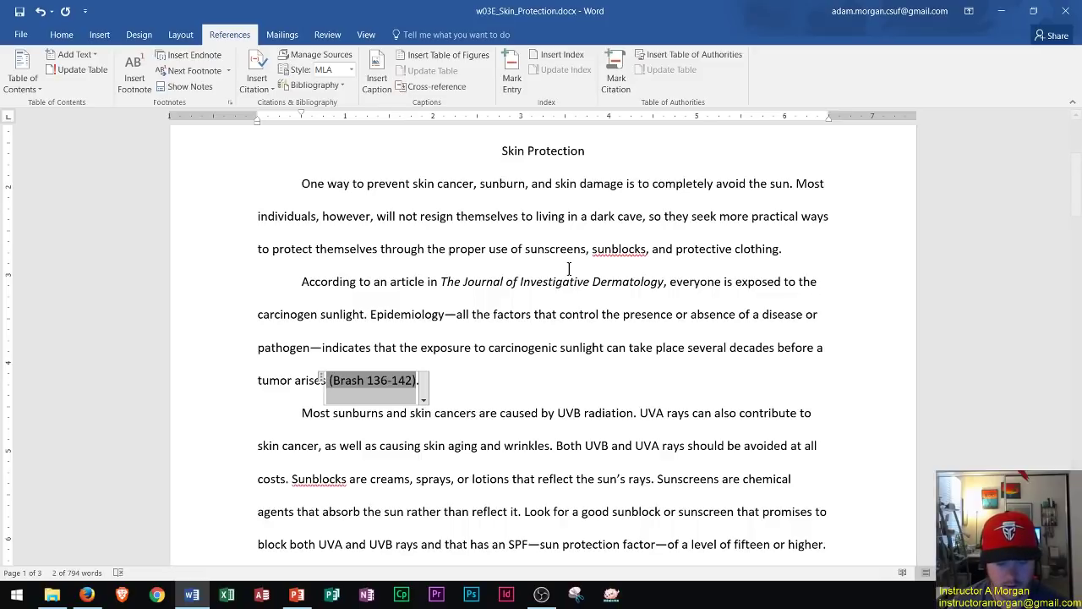
Step: Create a new source of type Web site for a citation before the period after "should be discarded" on page 2
scroll(439, 355, "up", 1)
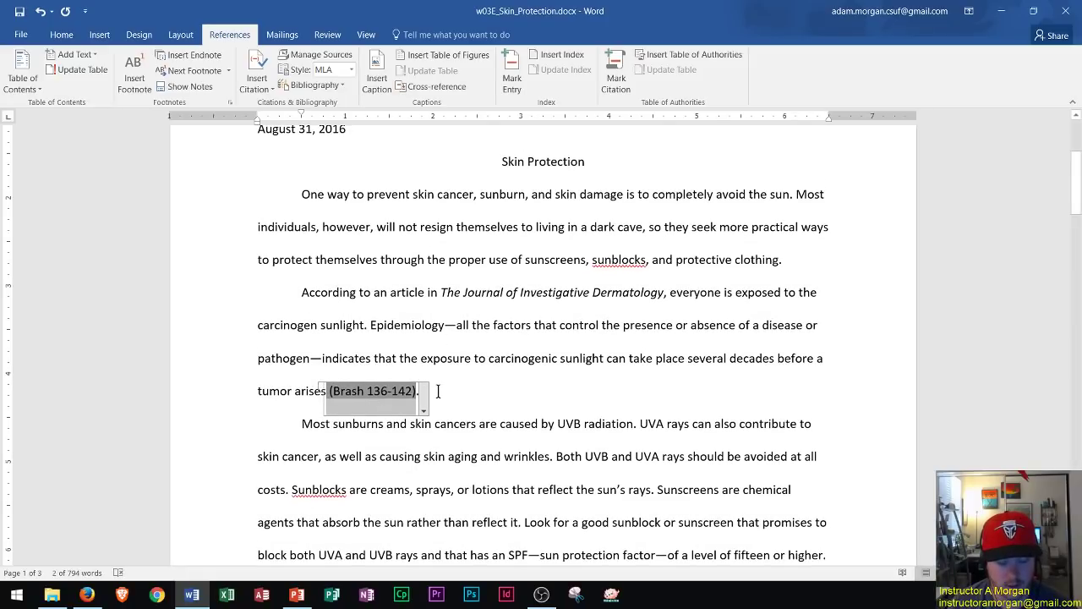
scroll(439, 392, "down", 7)
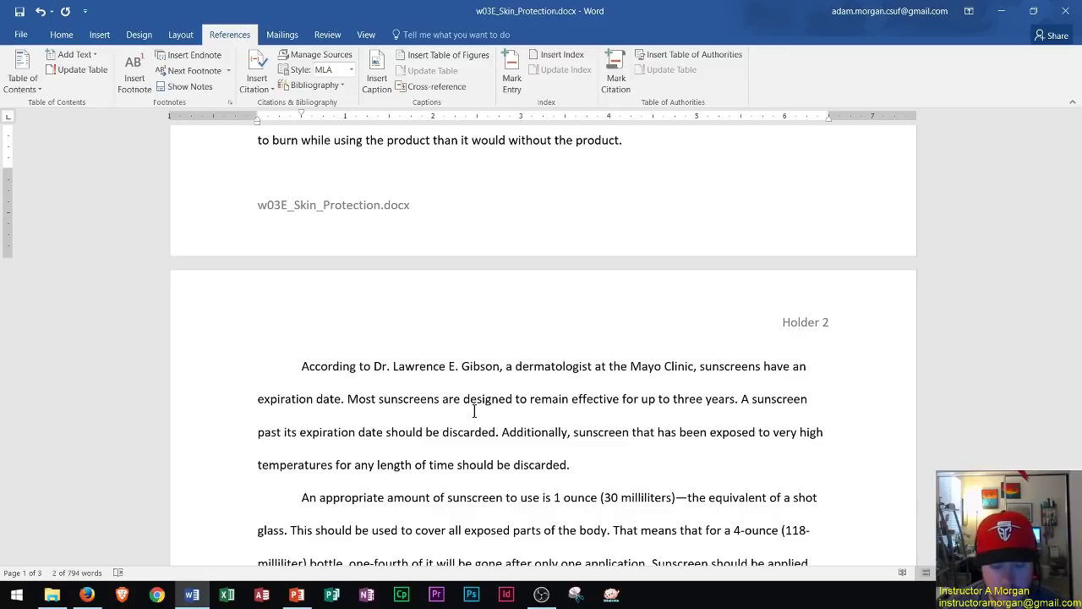
left_click(568, 465)
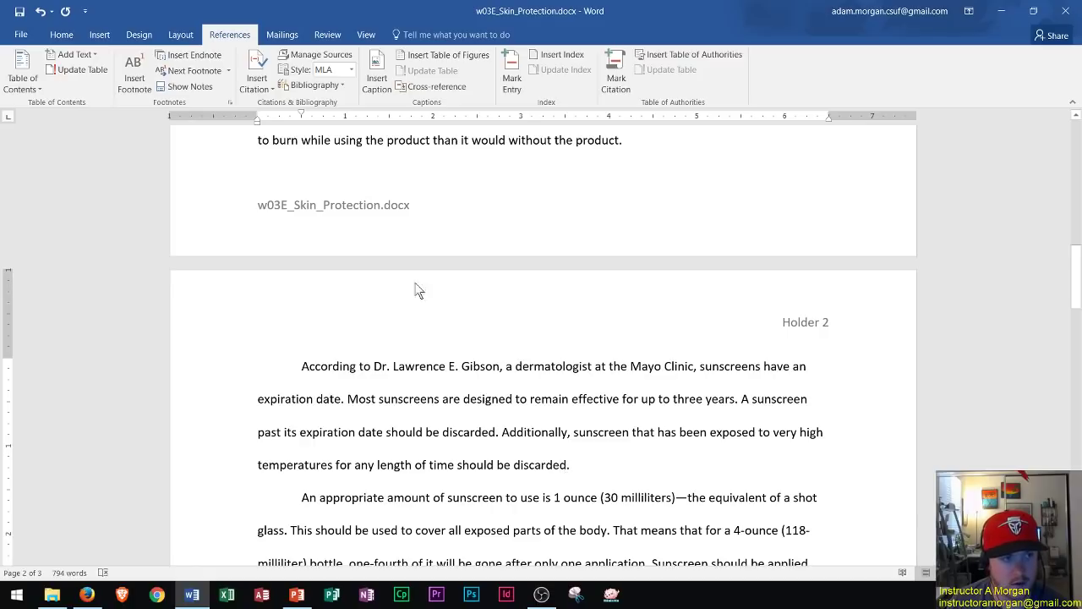
left_click(266, 90)
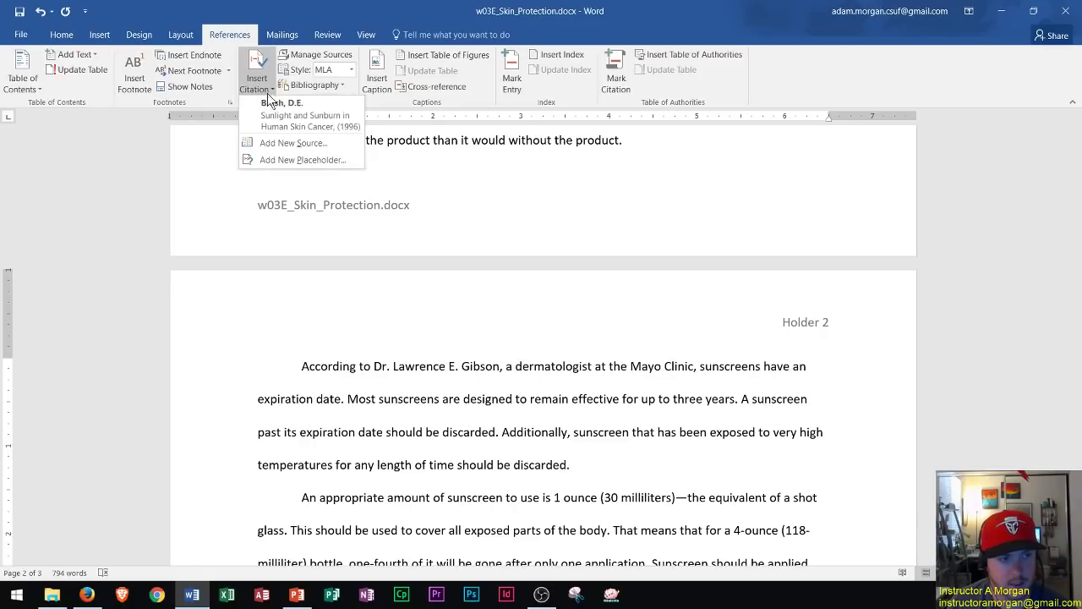
left_click(306, 144)
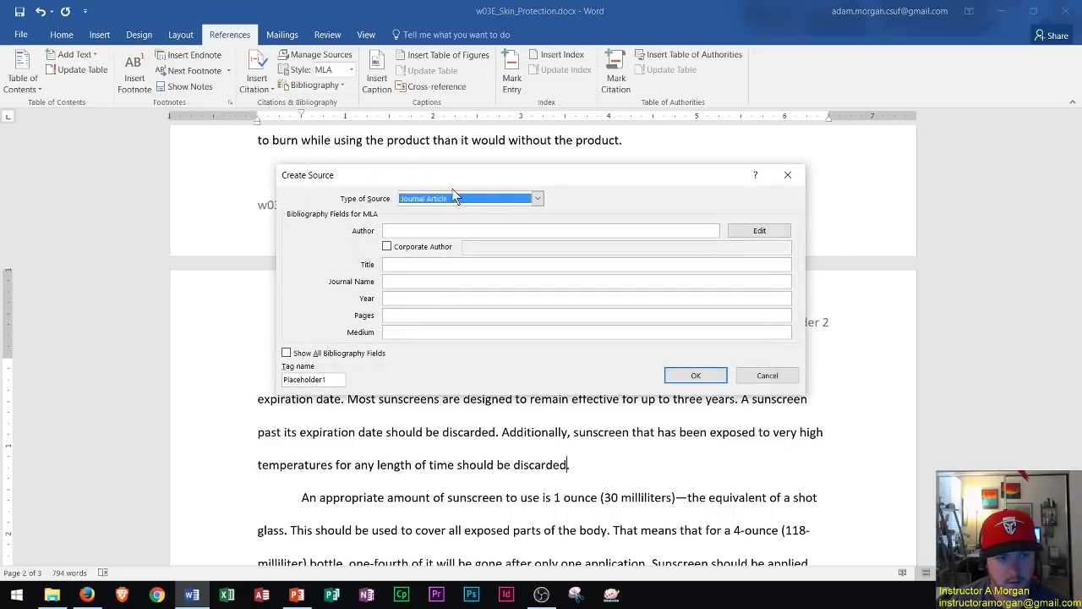
left_click(537, 200)
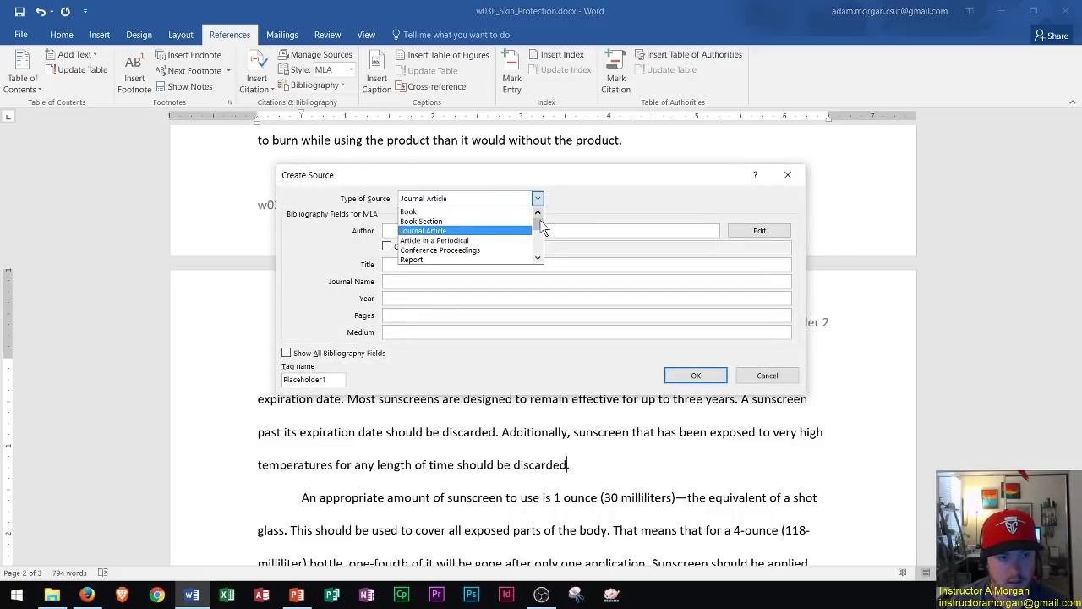
left_click_drag(538, 223, 537, 228)
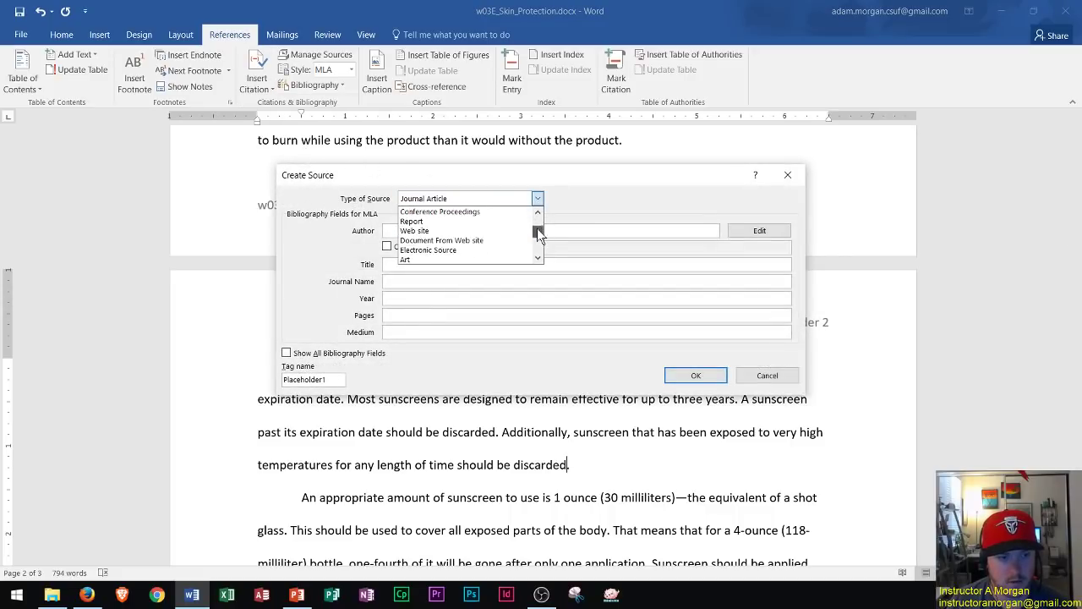
left_click(429, 232)
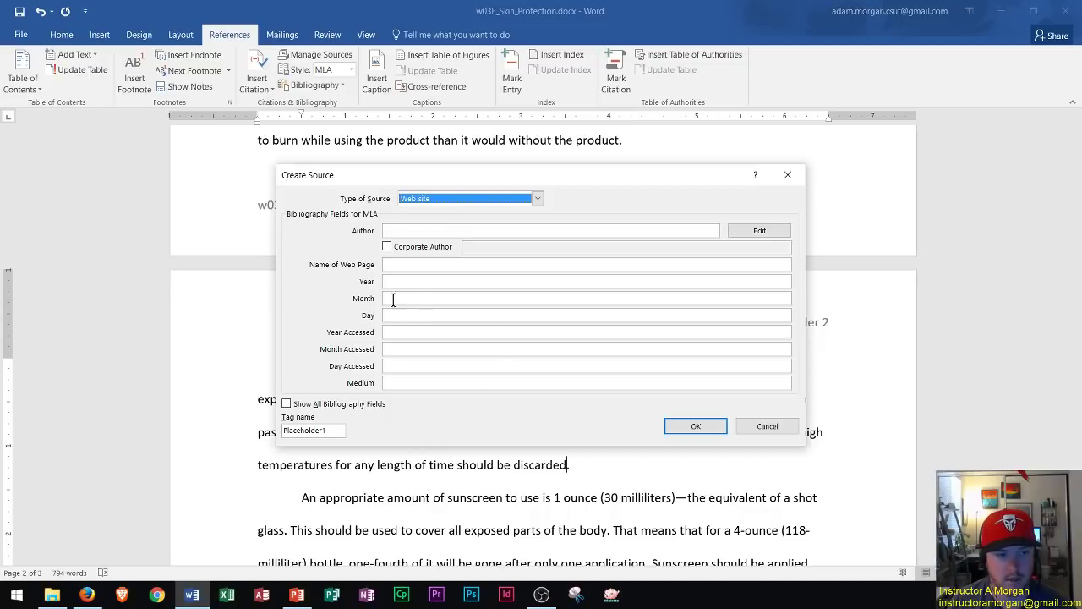
left_click(432, 203)
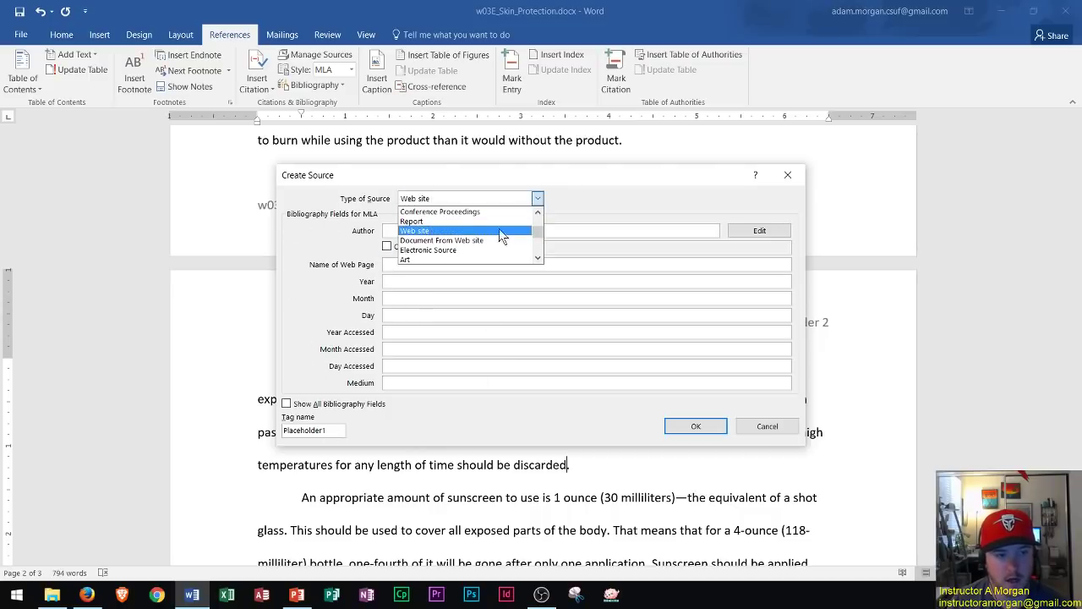
left_click(621, 211)
Step: Enter the cited dermatologist's name, last name first, as the author of the website source
left_click(433, 231)
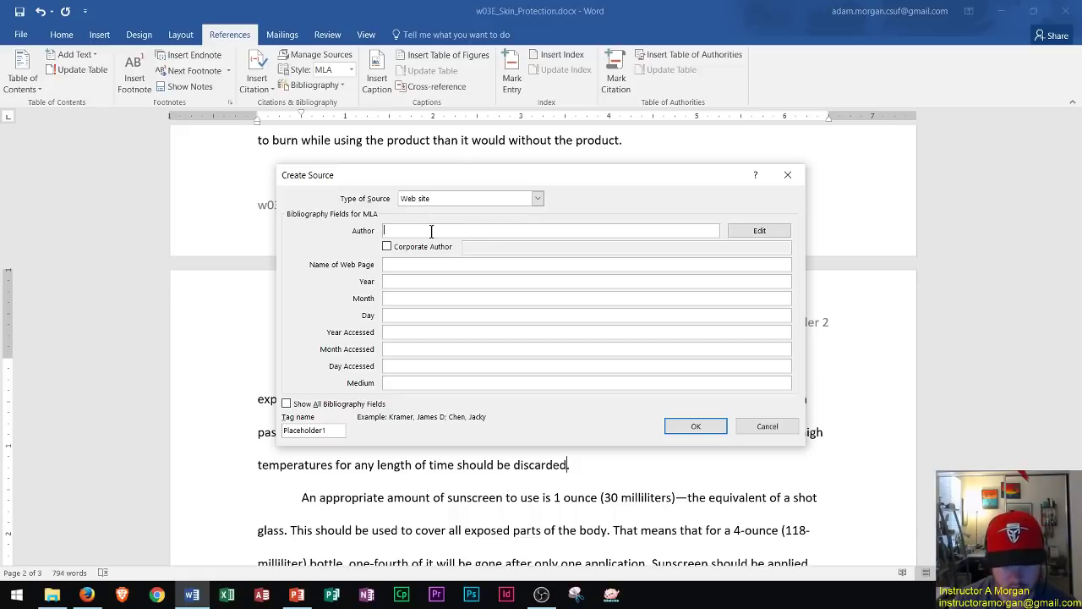
type("Gibson, Lawrence E.")
key("Tab")
key("Tab")
key("Tab")
key("Tab")
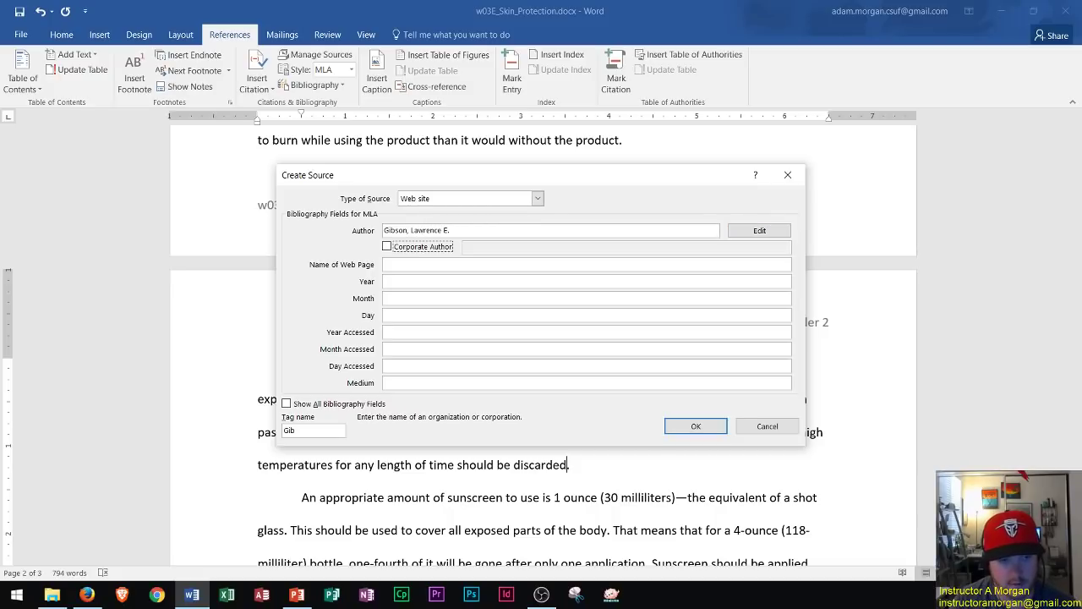
Step: Enter "Does Sunscreen Expire" as the web page name for the source
left_click(384, 264)
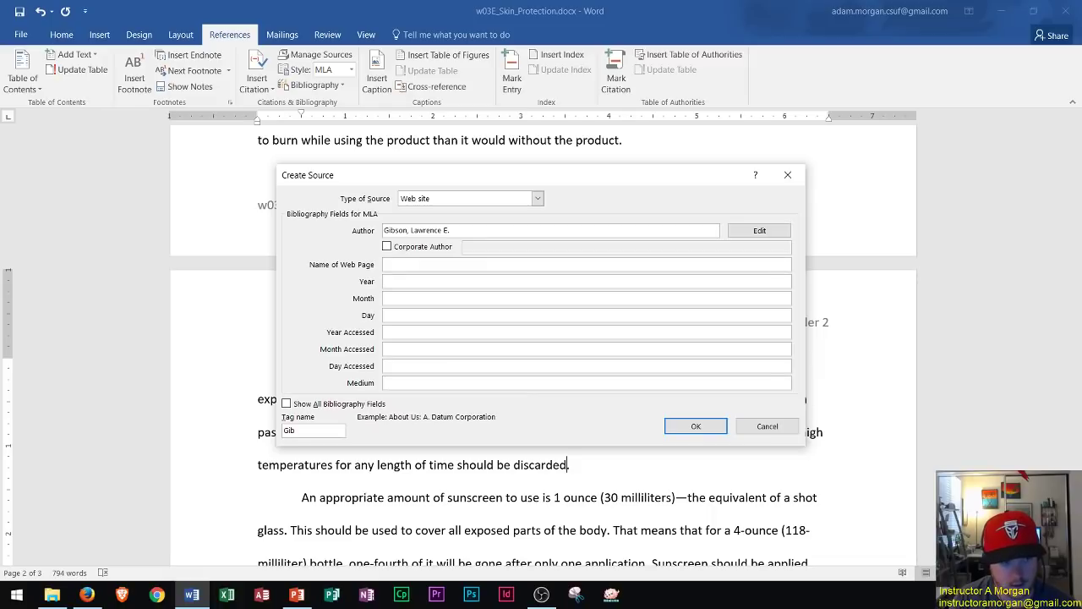
type("D")
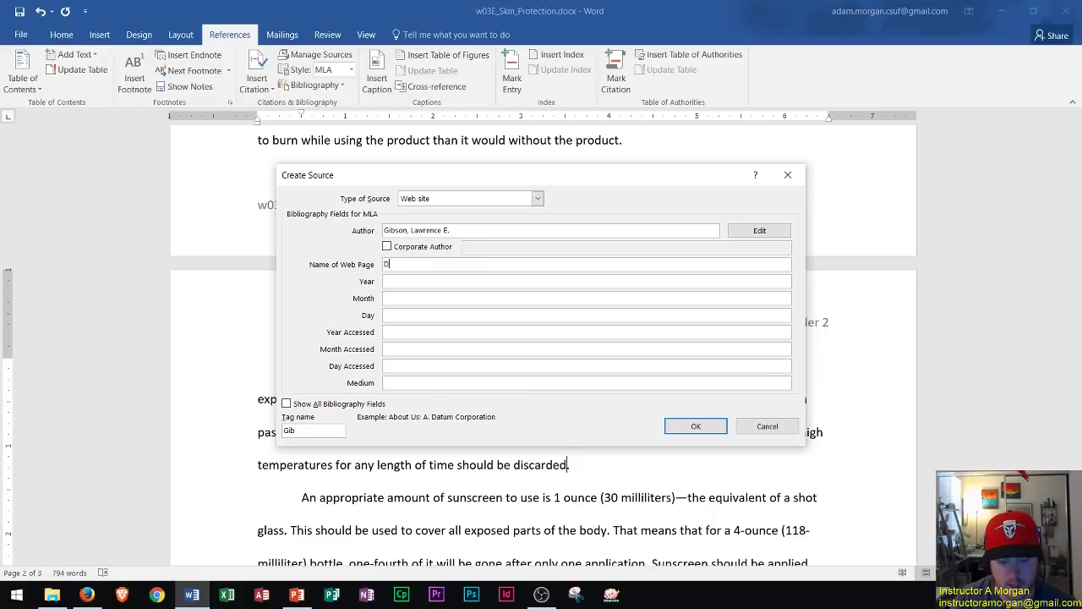
type("oes Su")
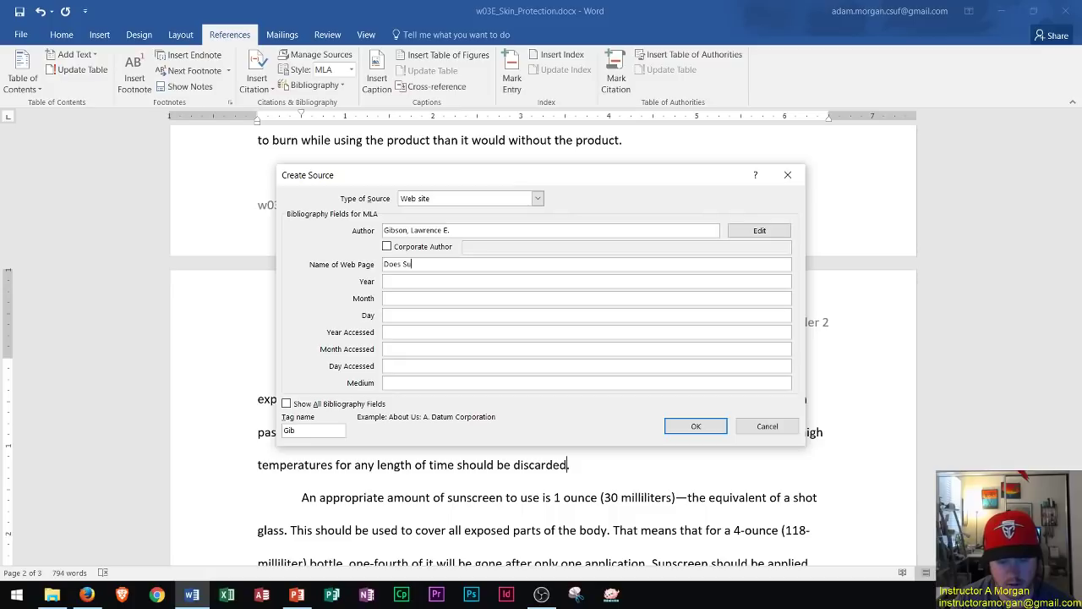
type("nscreen")
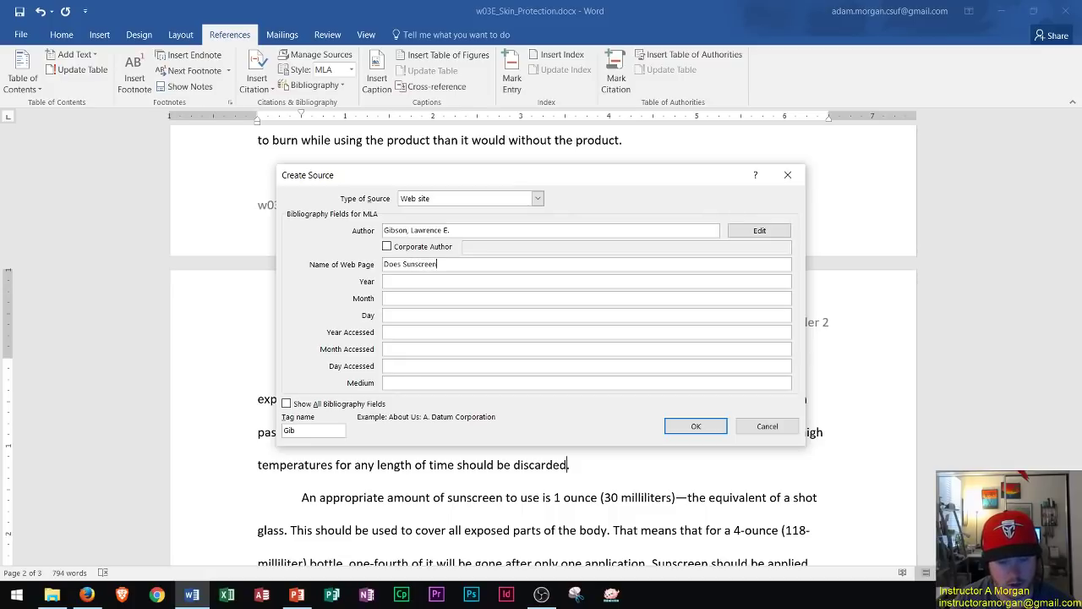
type(" Explre")
key("Tab")
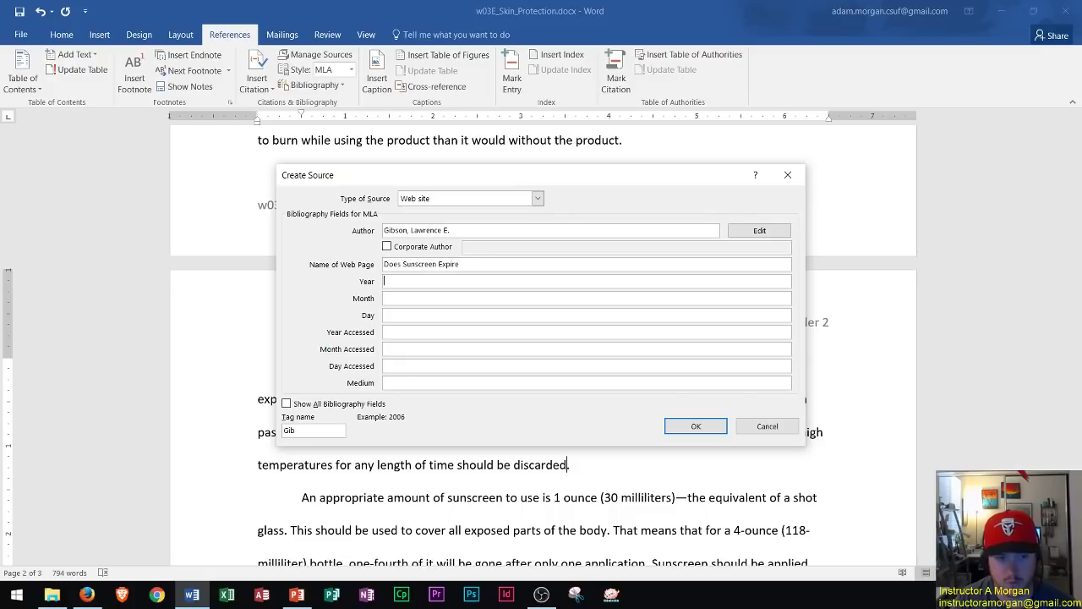
Step: Set the web page's publication date to year 2011, month April and day 01
type("2011")
key("Tab")
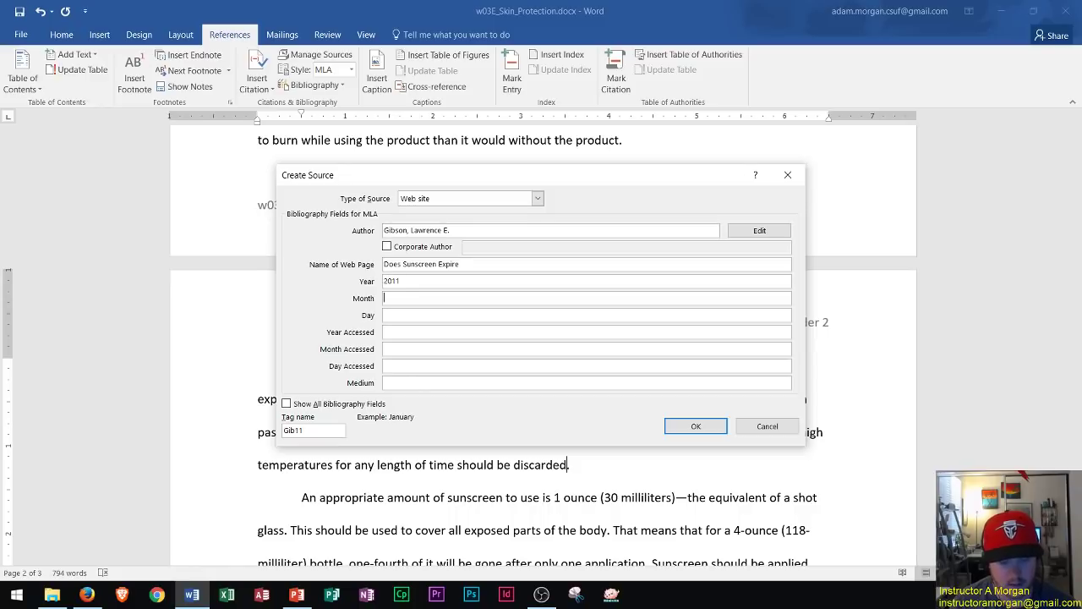
type("April")
key("Tab")
type("01")
key("Tab")
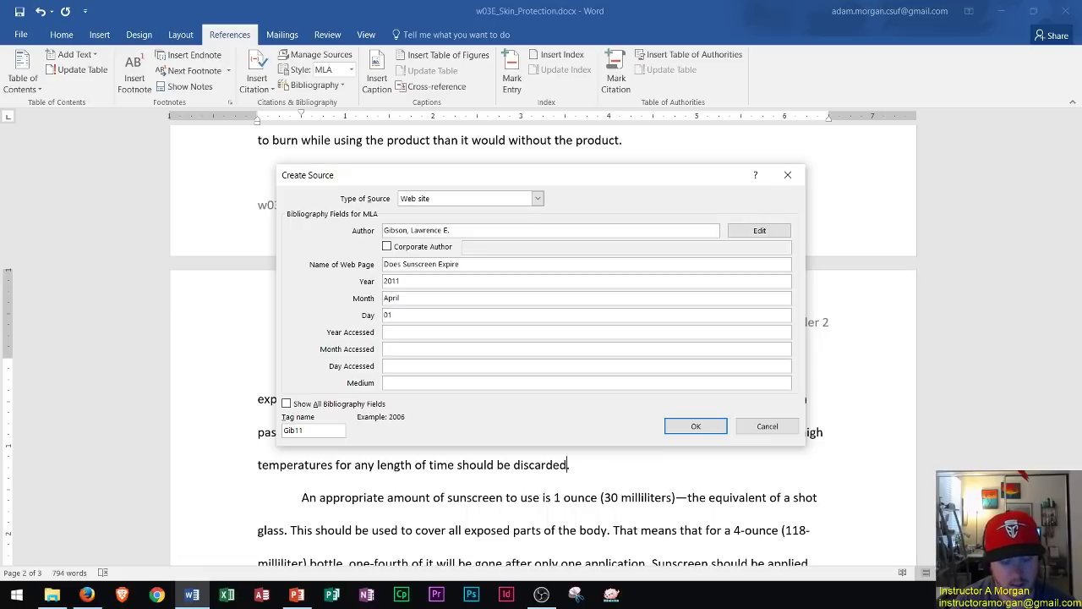
Step: Set the access date to 2016, June, 30 and the medium to Web, and insert the citation
type("2016")
key("Tab")
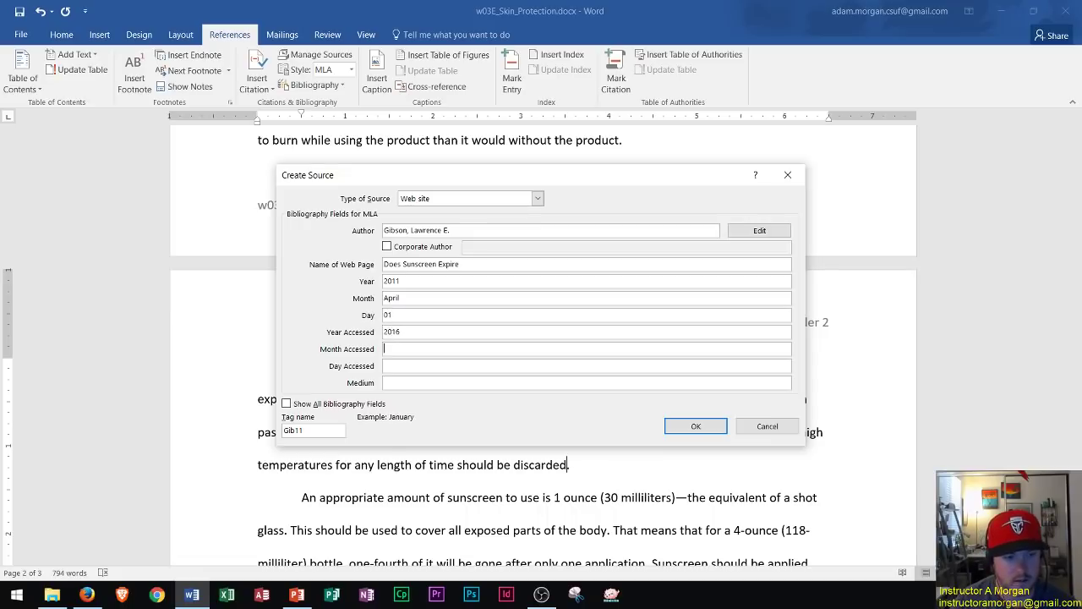
type("June")
key("Tab")
type("30")
key("Tab")
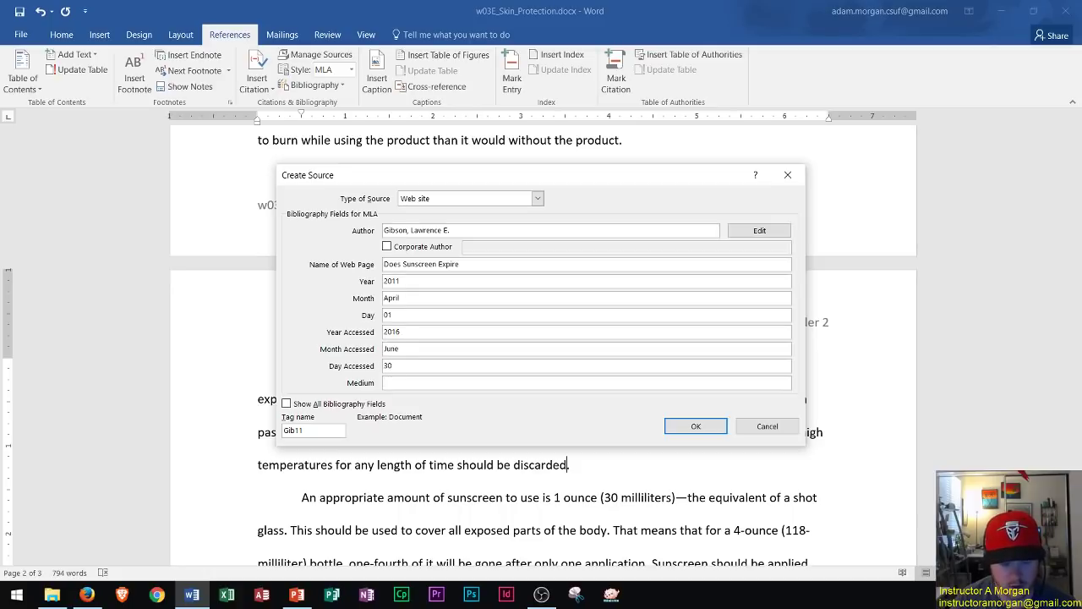
type("Web")
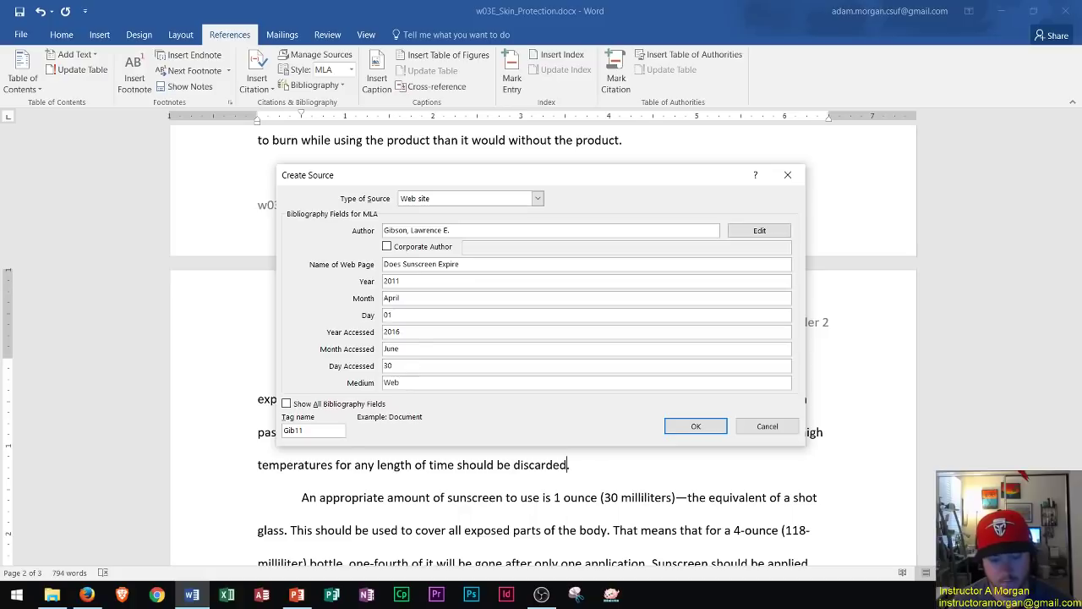
left_click(693, 427)
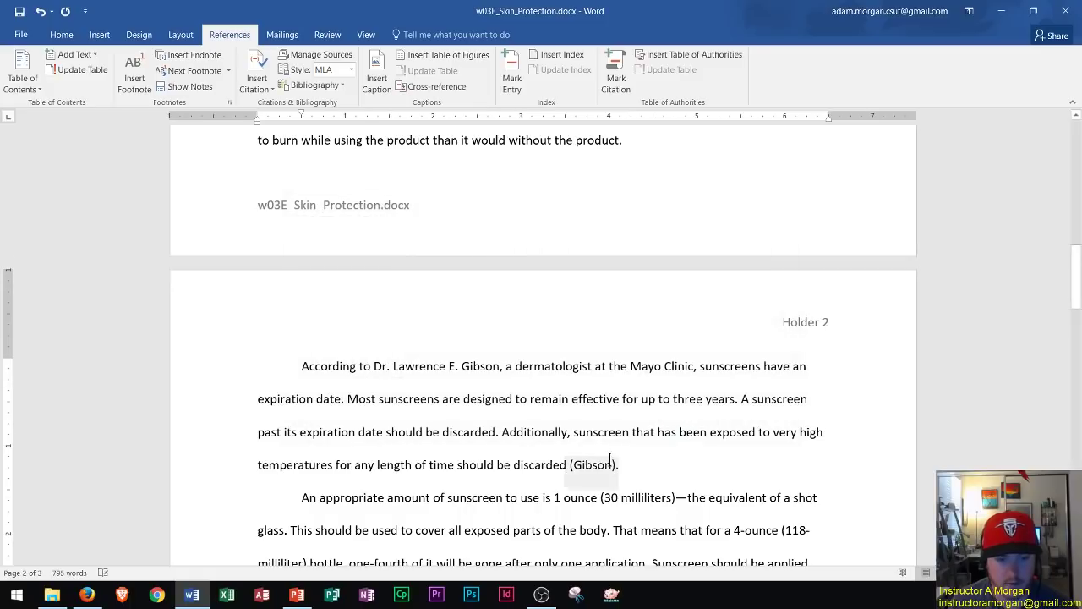
Step: Start a new citation source at the end of the last paragraph, between "exposure" and the period
scroll(609, 459, "down", 2)
left_click(620, 403)
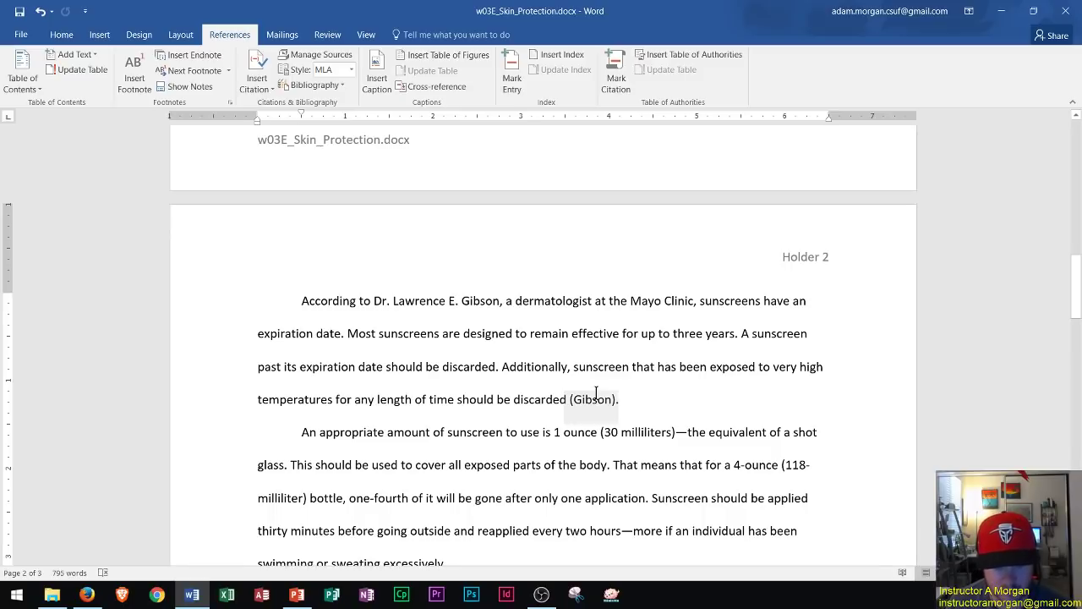
scroll(596, 393, "down", 20)
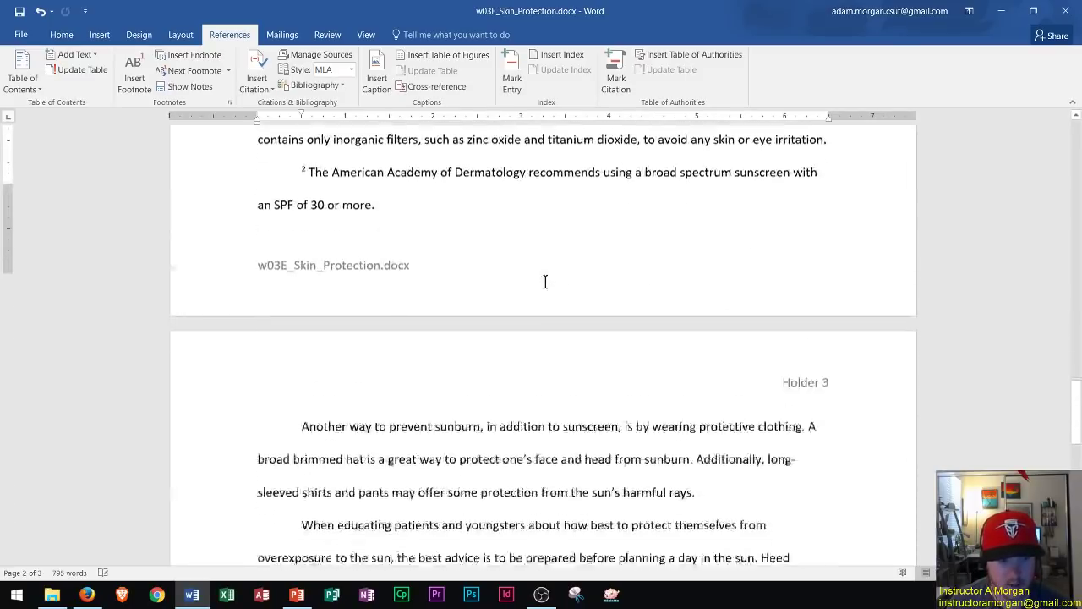
scroll(545, 282, "down", 6)
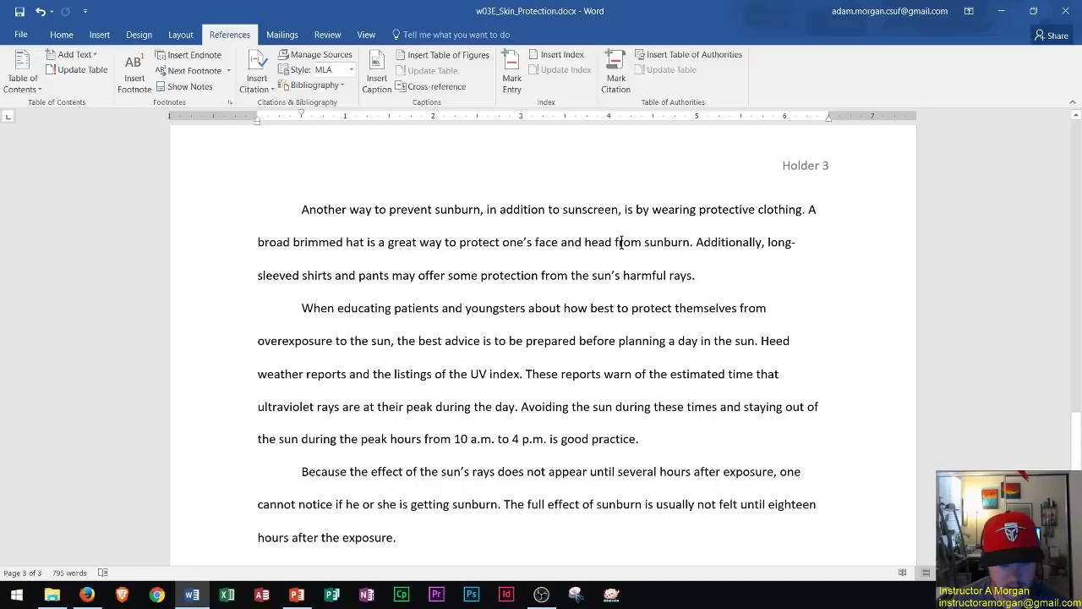
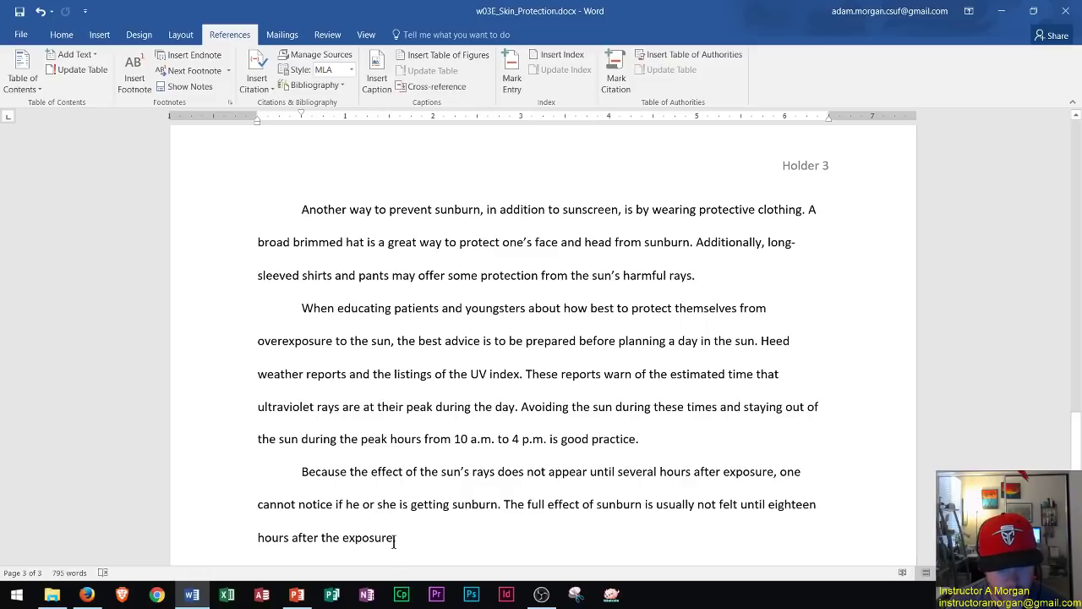
left_click(396, 538)
scroll(414, 461, "down", 1)
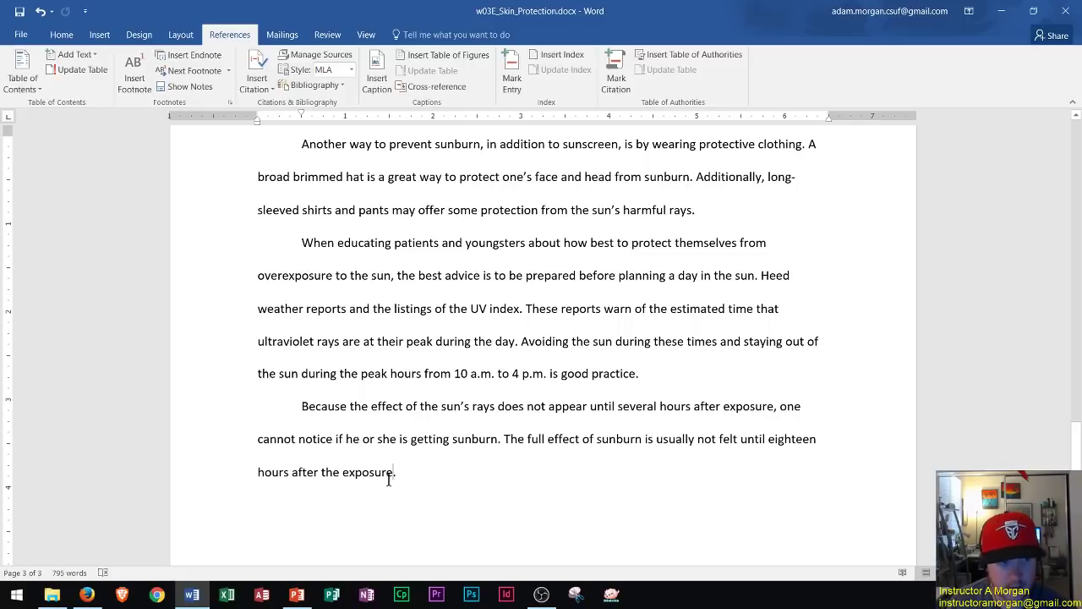
left_click(247, 86)
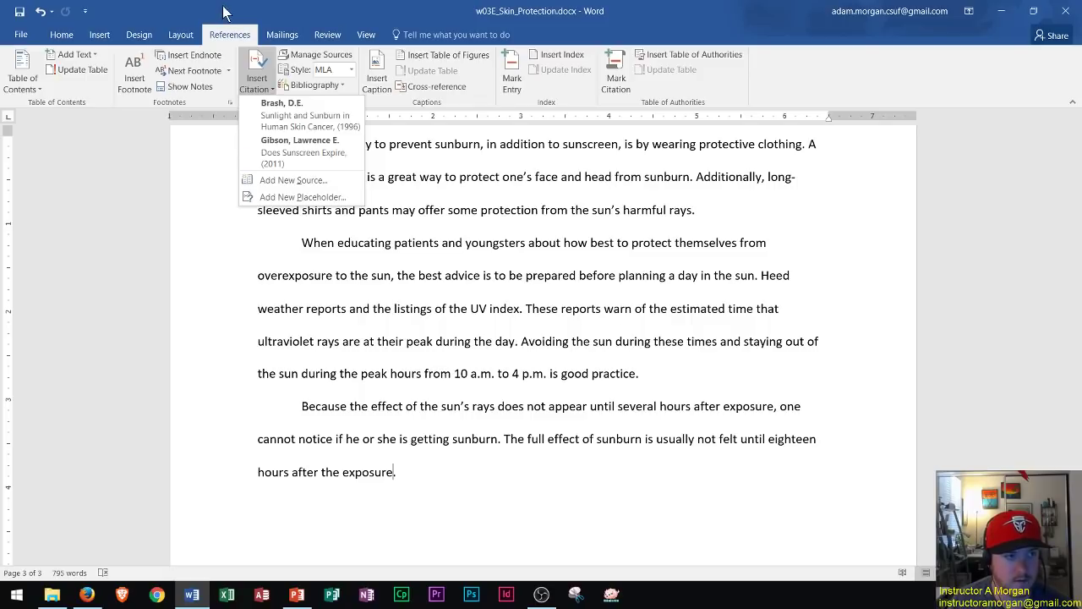
left_click(227, 34)
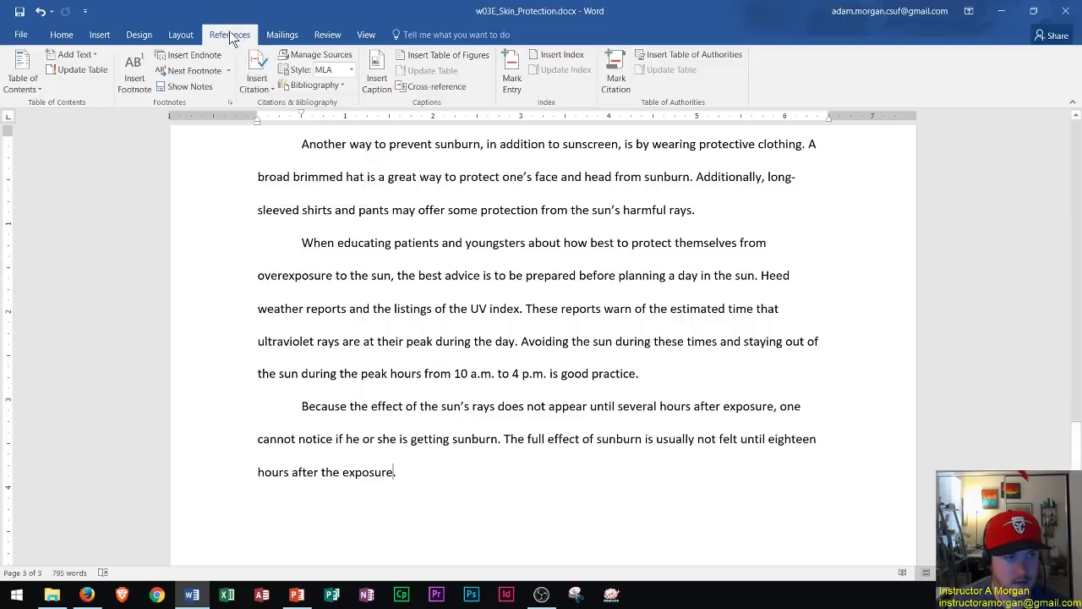
left_click(264, 89)
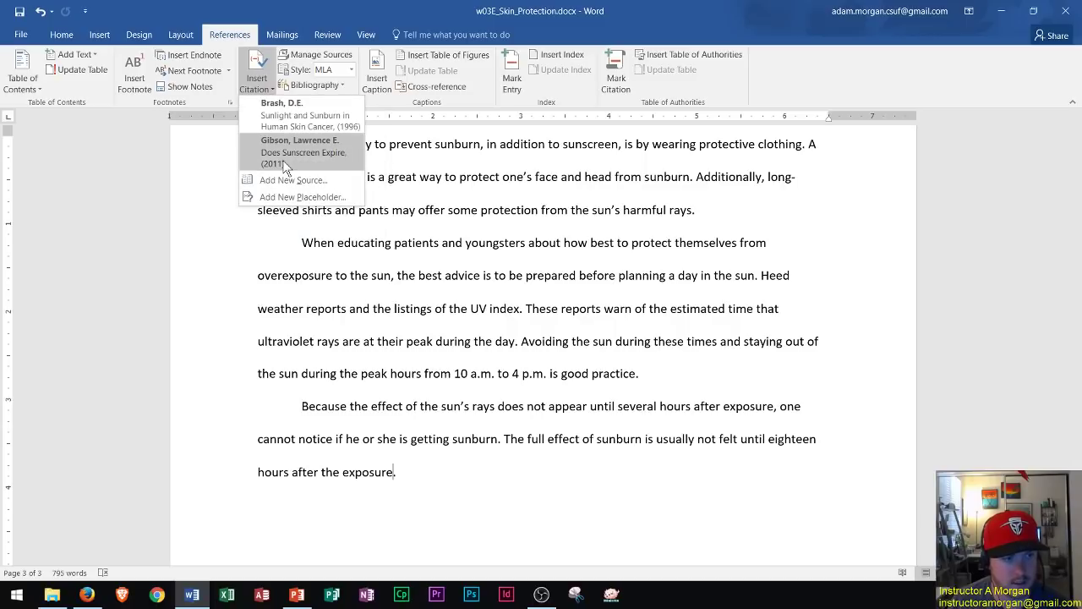
left_click(300, 188)
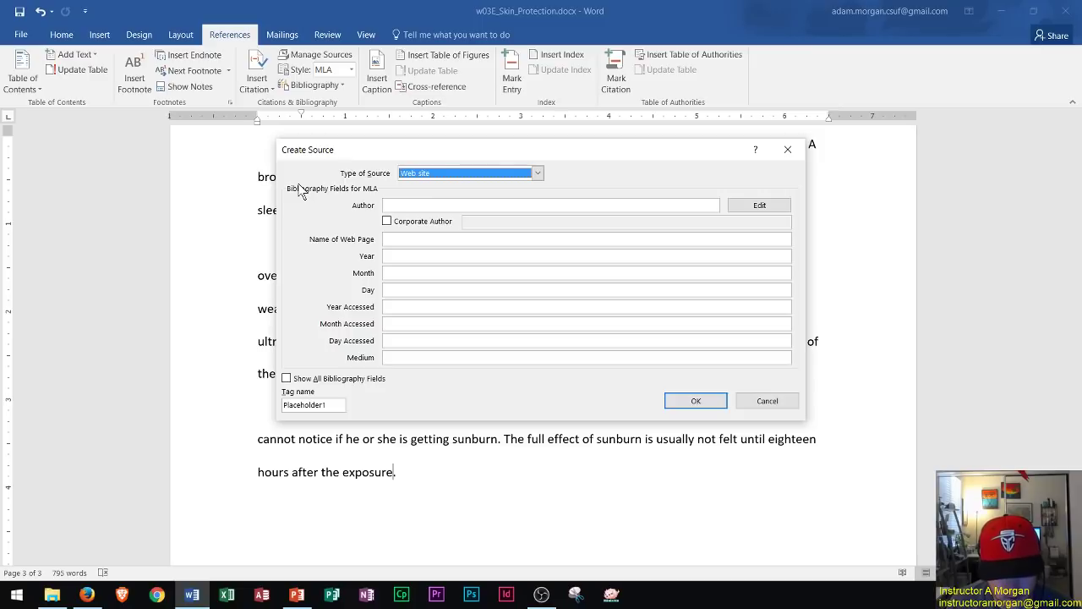
Step: Set the new source's type to Book
left_click(428, 173)
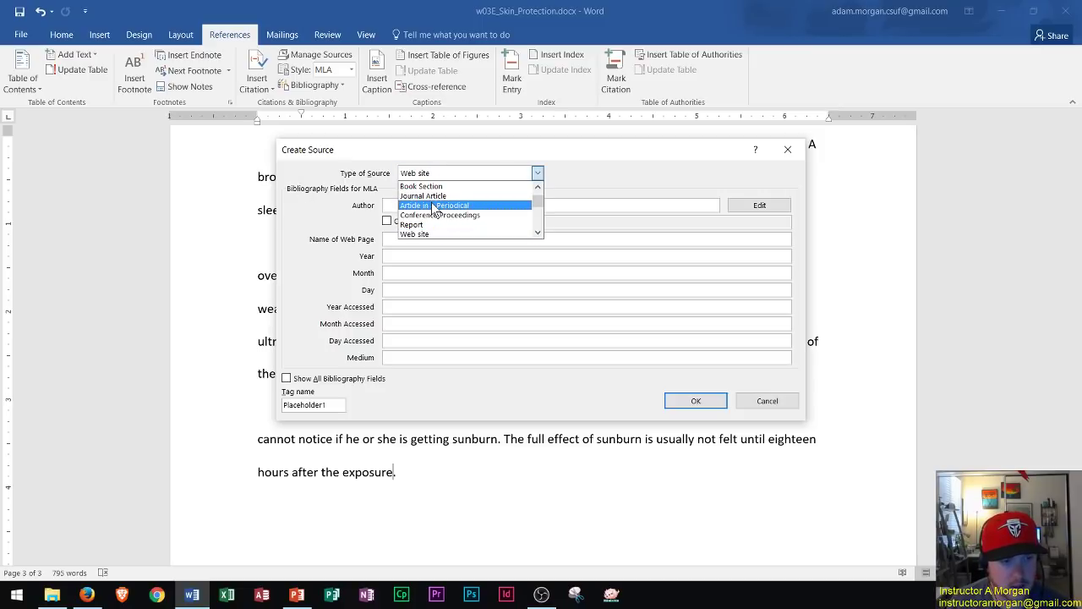
left_click(538, 232)
left_click(538, 232)
left_click(537, 232)
left_click(537, 233)
left_click(537, 232)
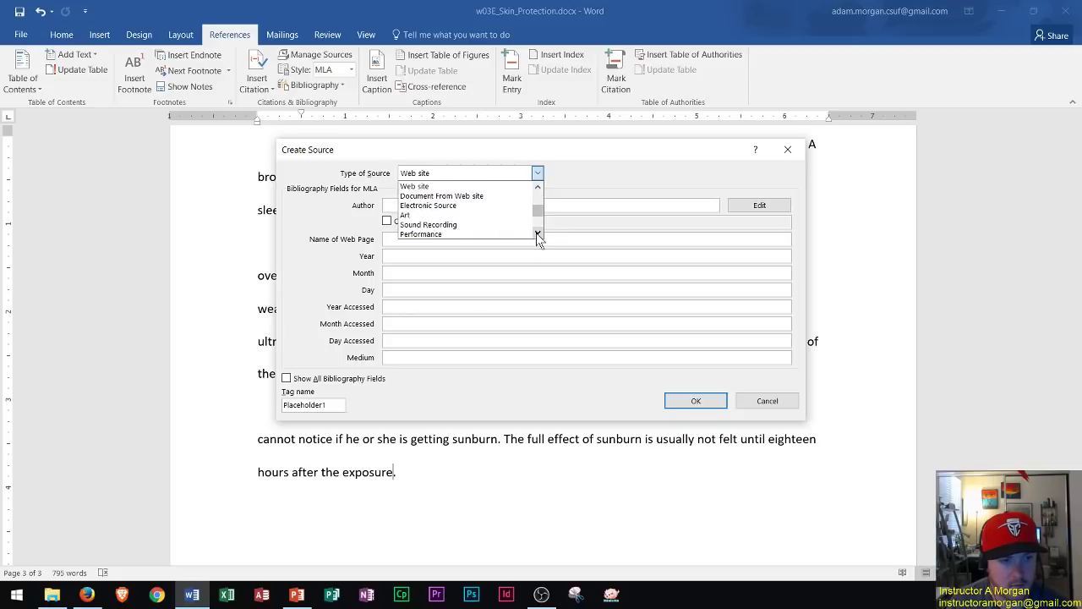
scroll(538, 208, "up", 2)
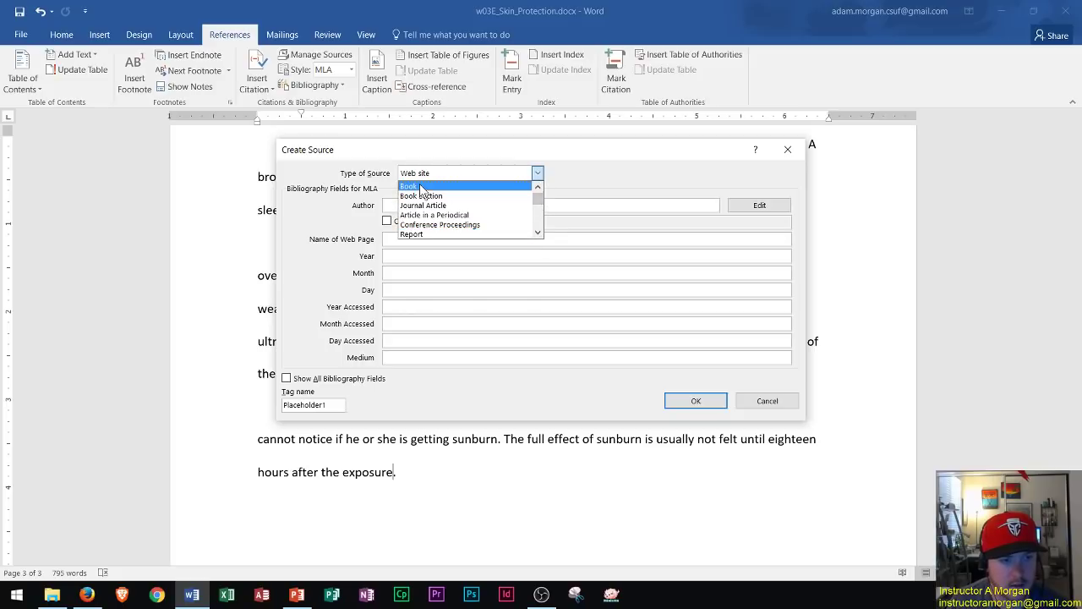
left_click(420, 187)
Step: Enter the book author's name, last name first, as the author of the source
left_click(419, 205)
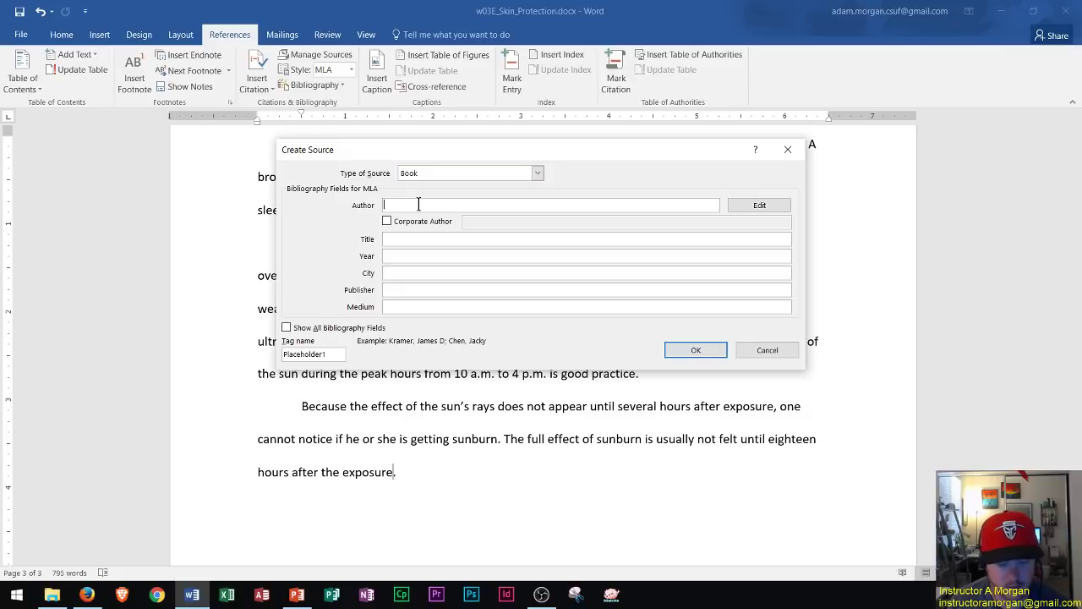
type("Leff")
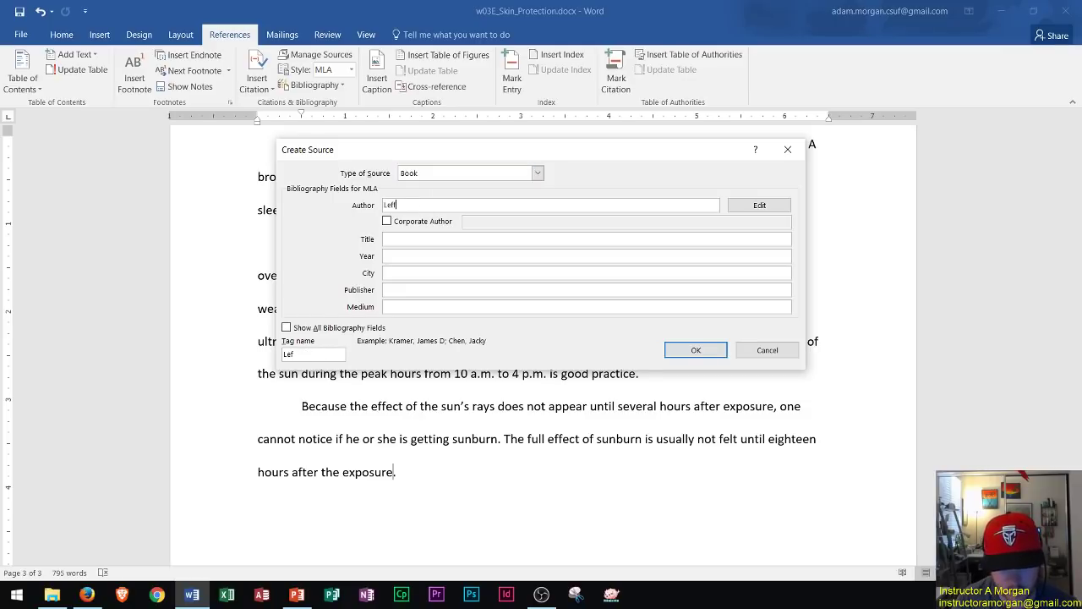
type("ell, David")
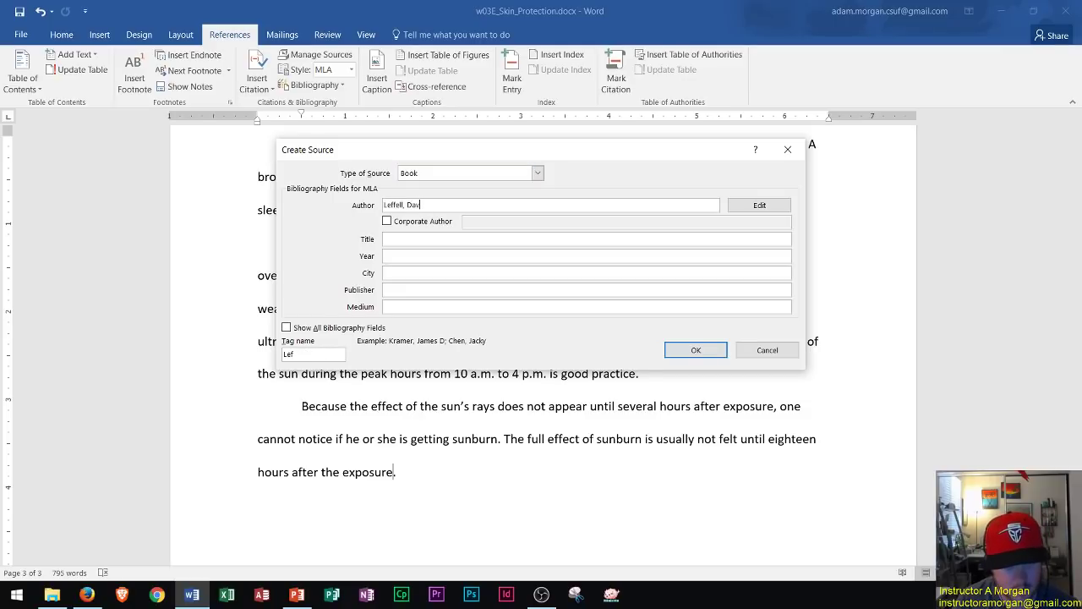
key("Tab")
key("Tab")
key("Tab")
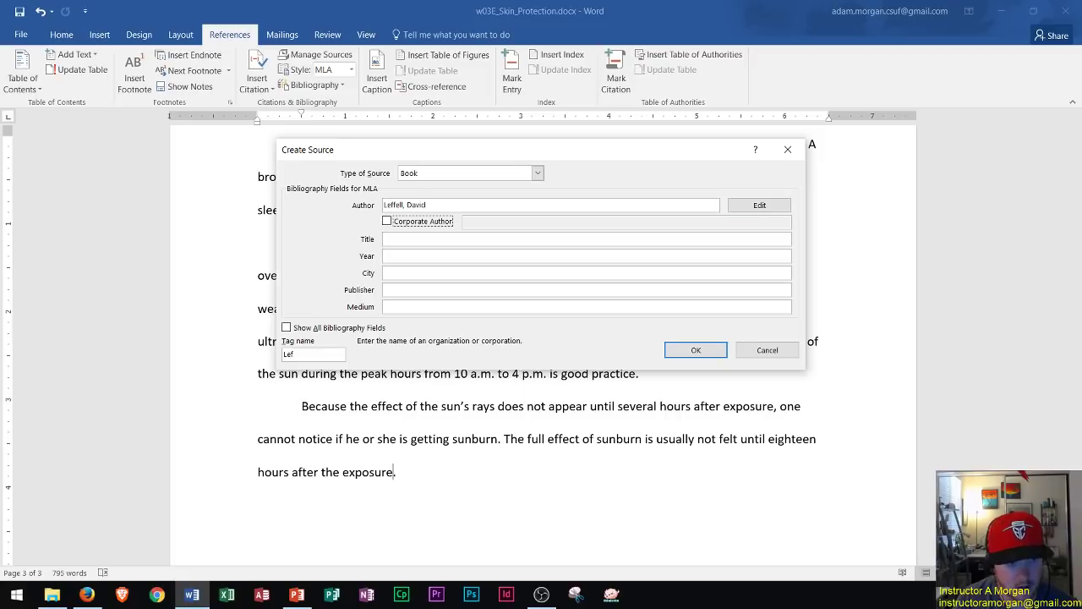
Step: Enter "Total Skin: The Definitive Guide to Whole Skin Care for Life" as the book's title
type("Total ")
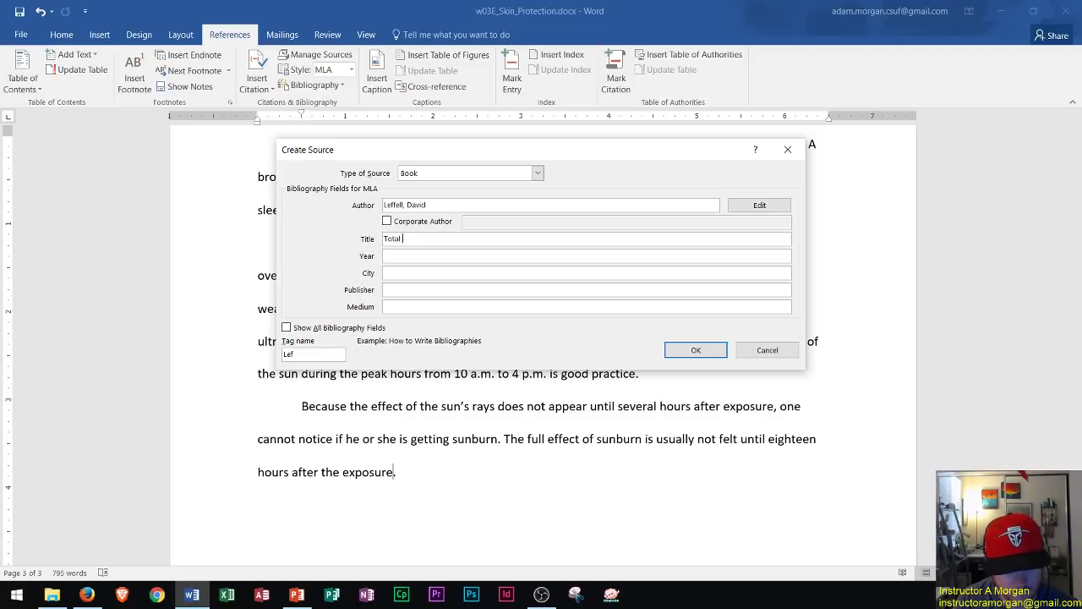
type("Skin: T")
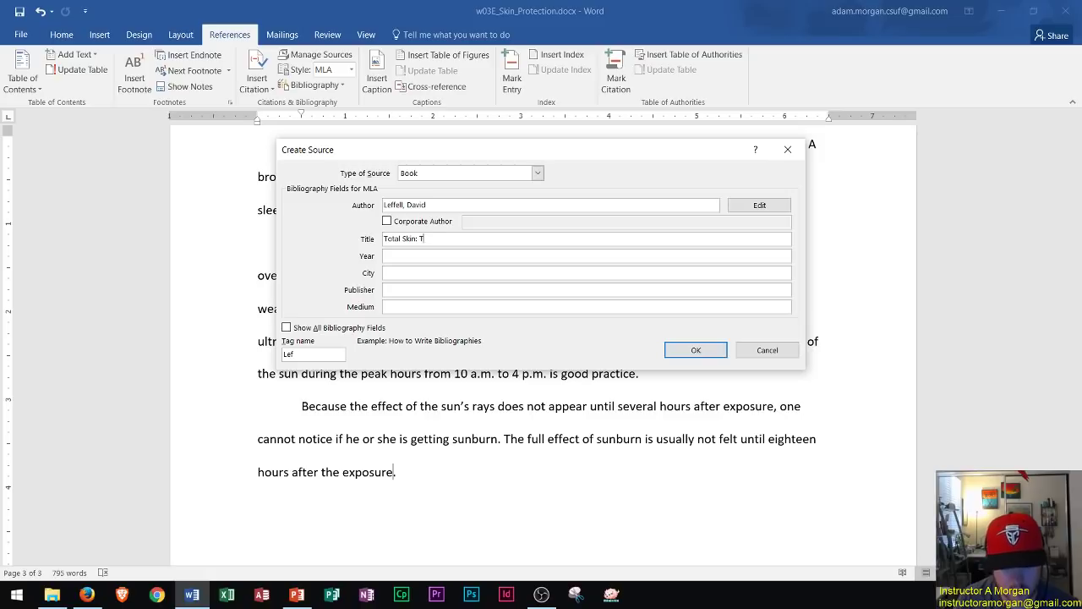
type("he De")
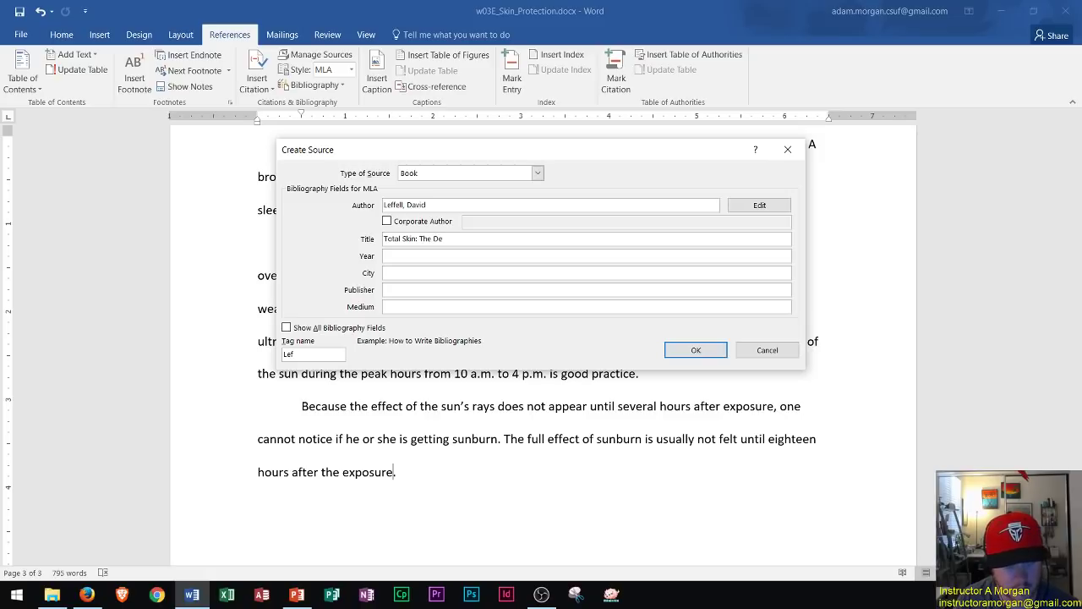
type("finitive Guide ")
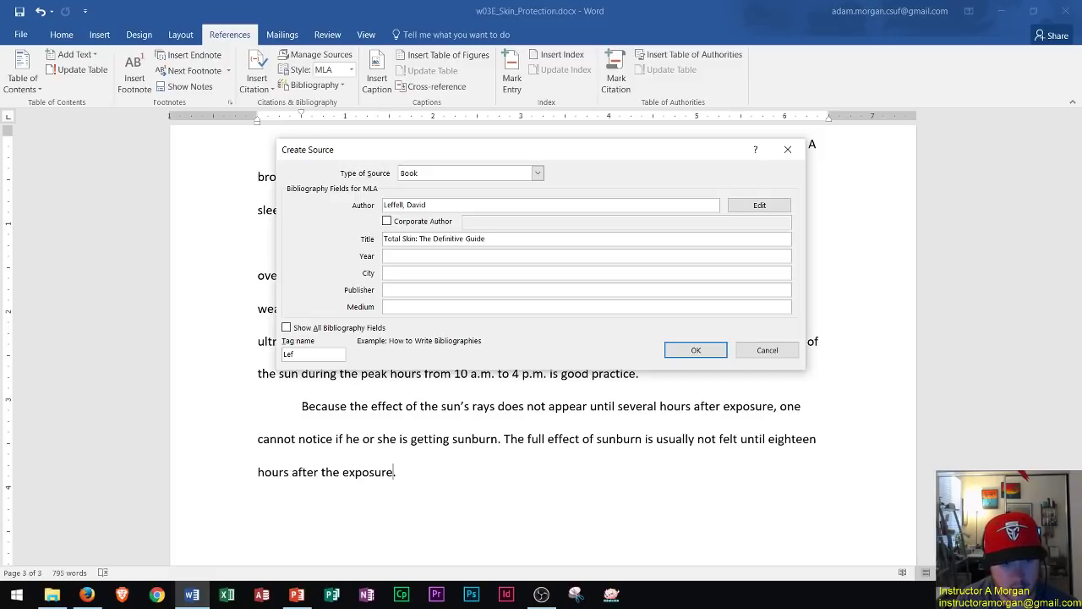
type("to Whole S")
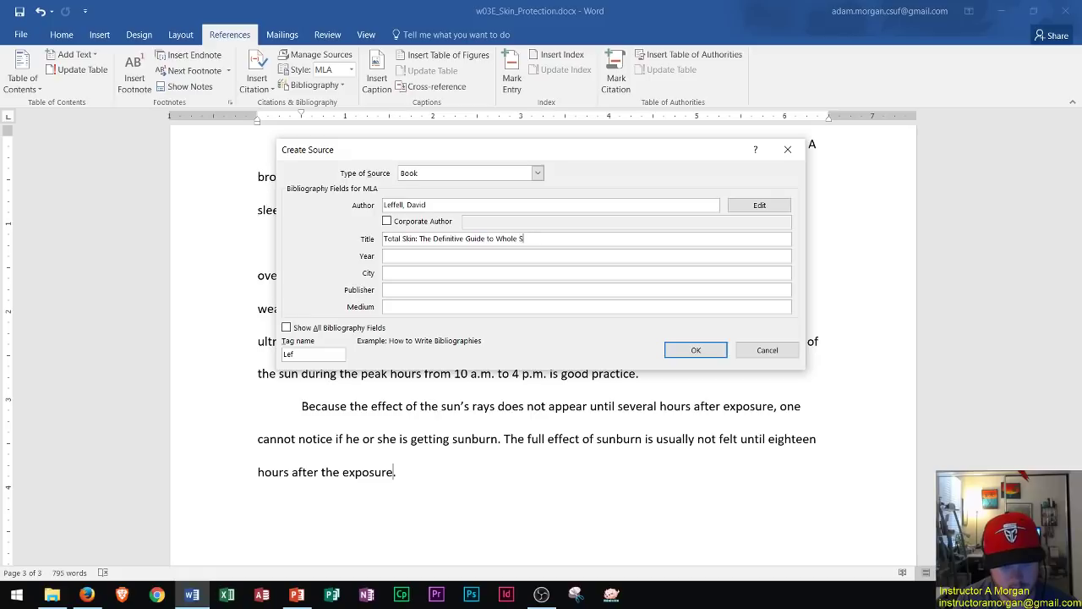
type("kin Care for L")
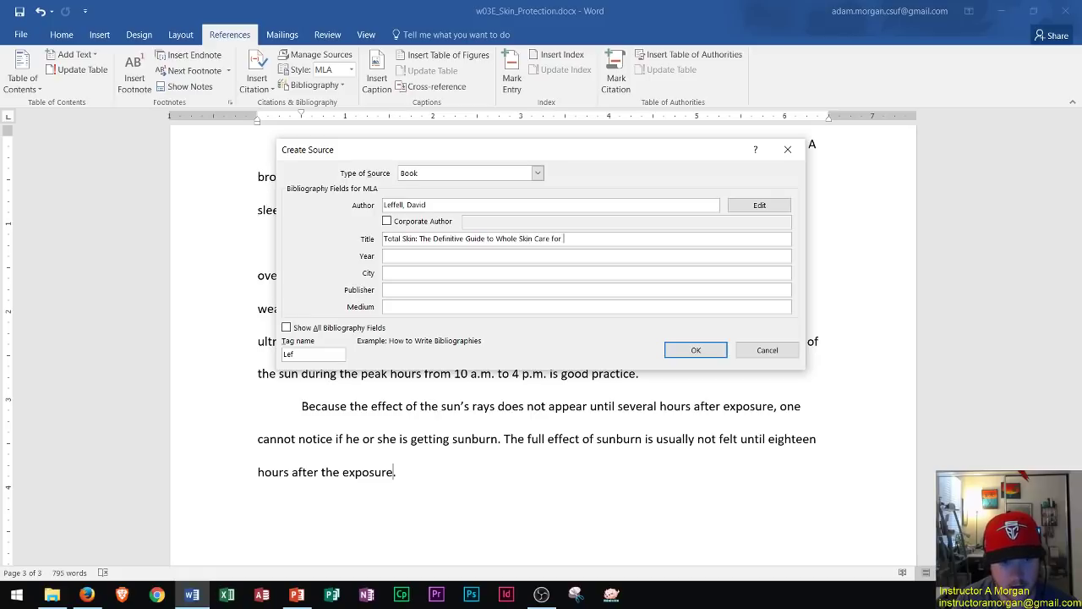
type("ife")
Step: Set the book's publication year to 2000 and its city to New York
left_click(473, 255)
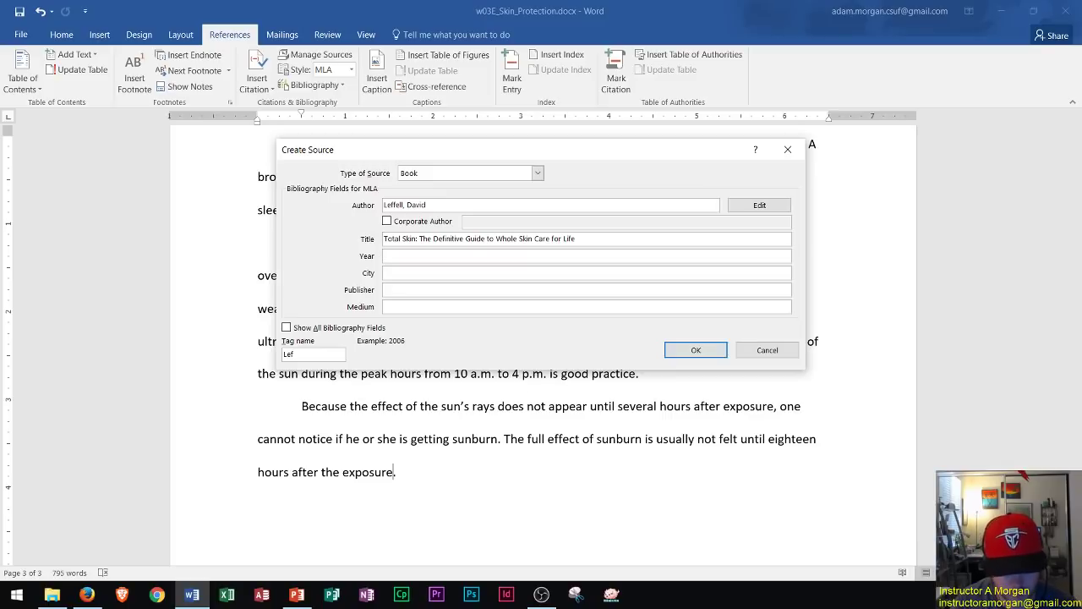
type("2000")
key("Tab")
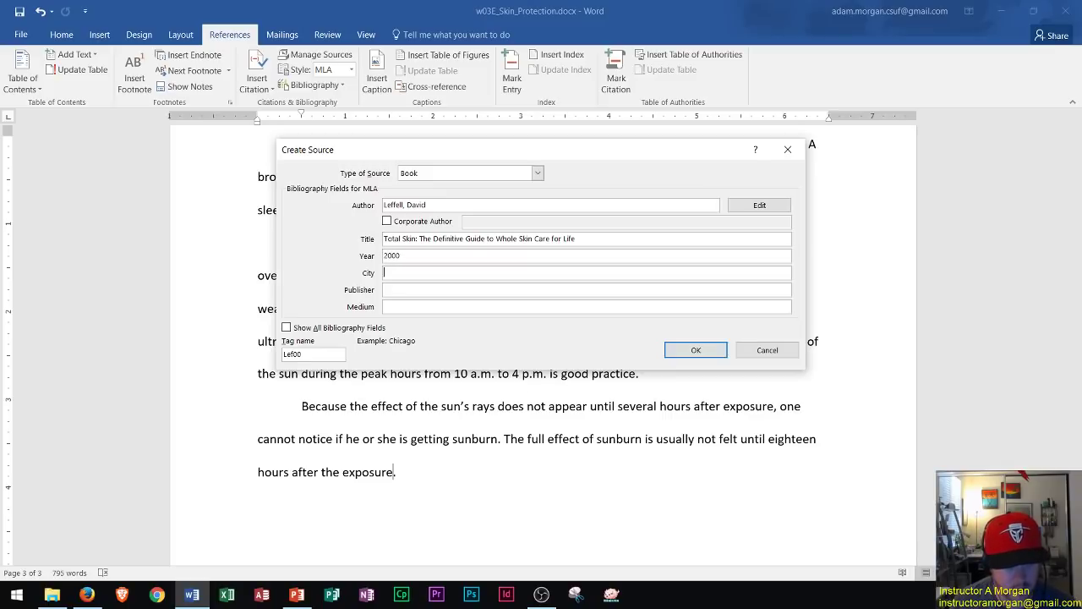
type("New York")
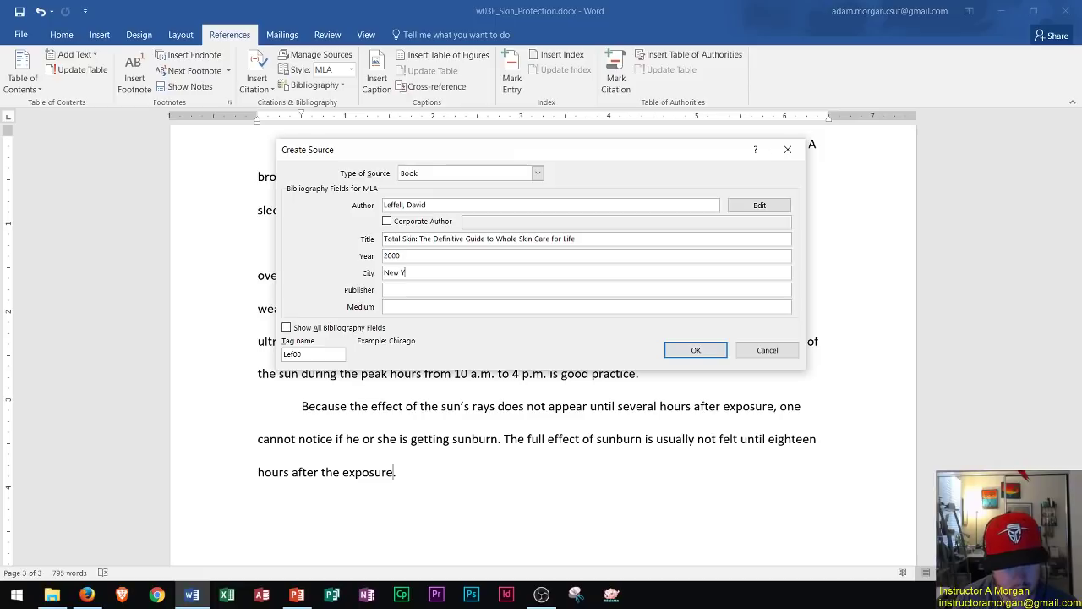
Step: Set the publisher to Hyperion and the medium to Print, and insert the book citation
key("Tab")
type("Hyperion")
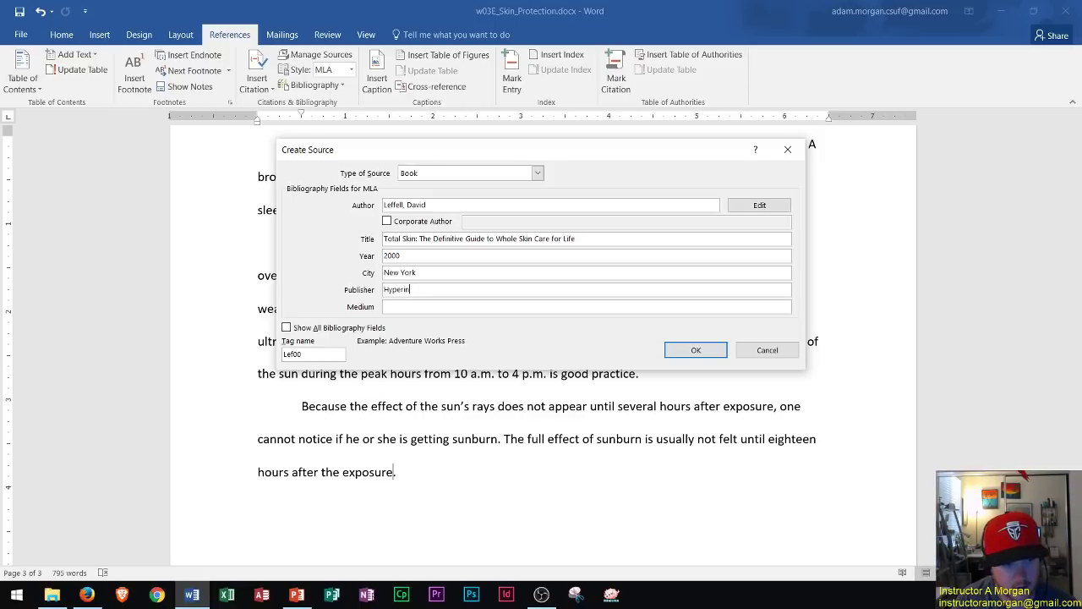
key("Tab")
type("Print")
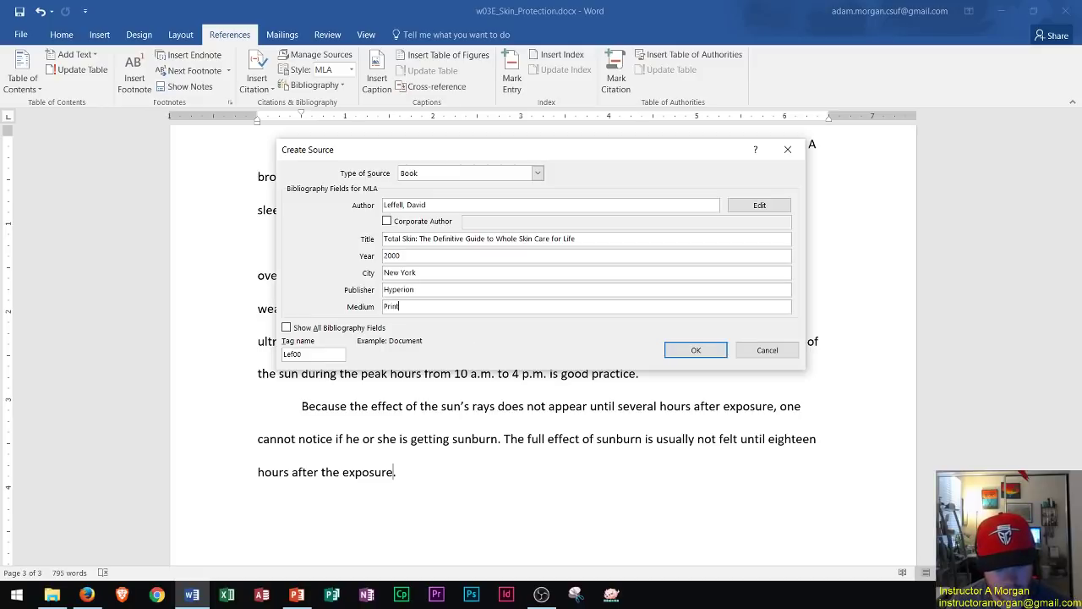
key("Return")
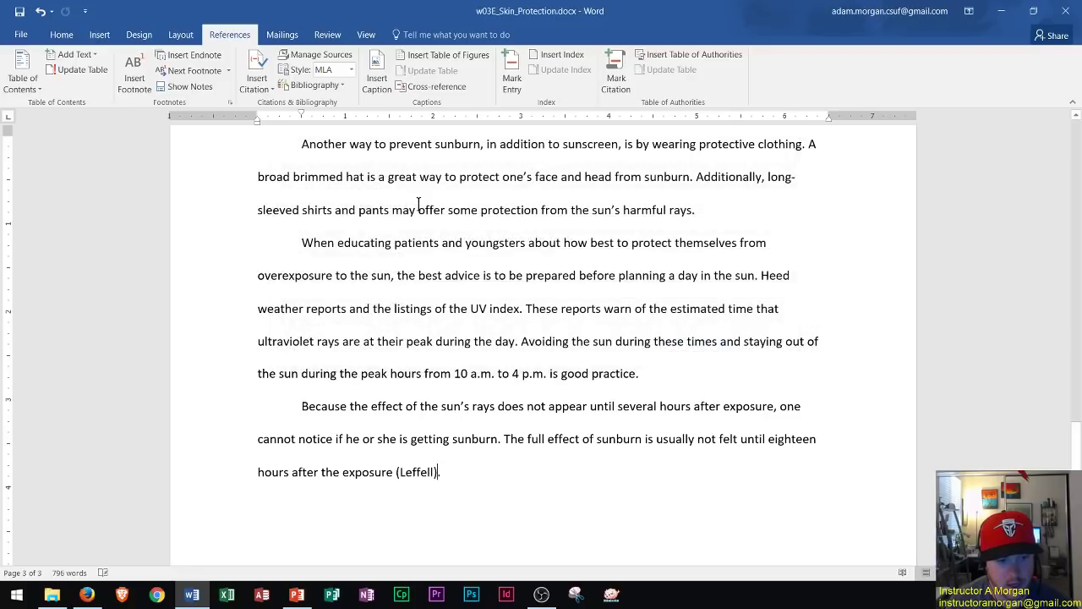
scroll(405, 338, "down", 3)
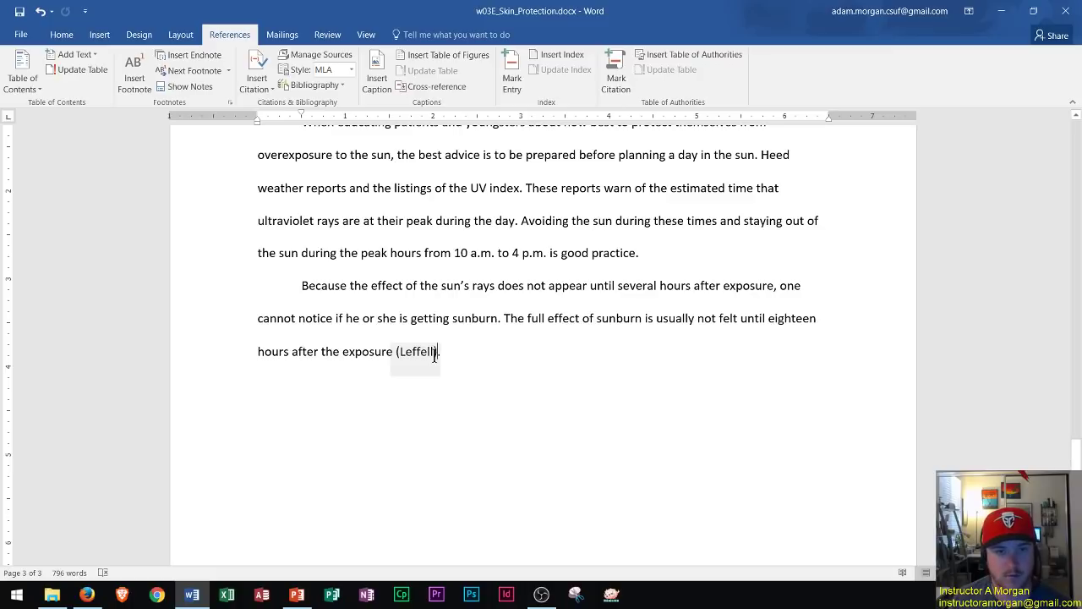
left_click(435, 355)
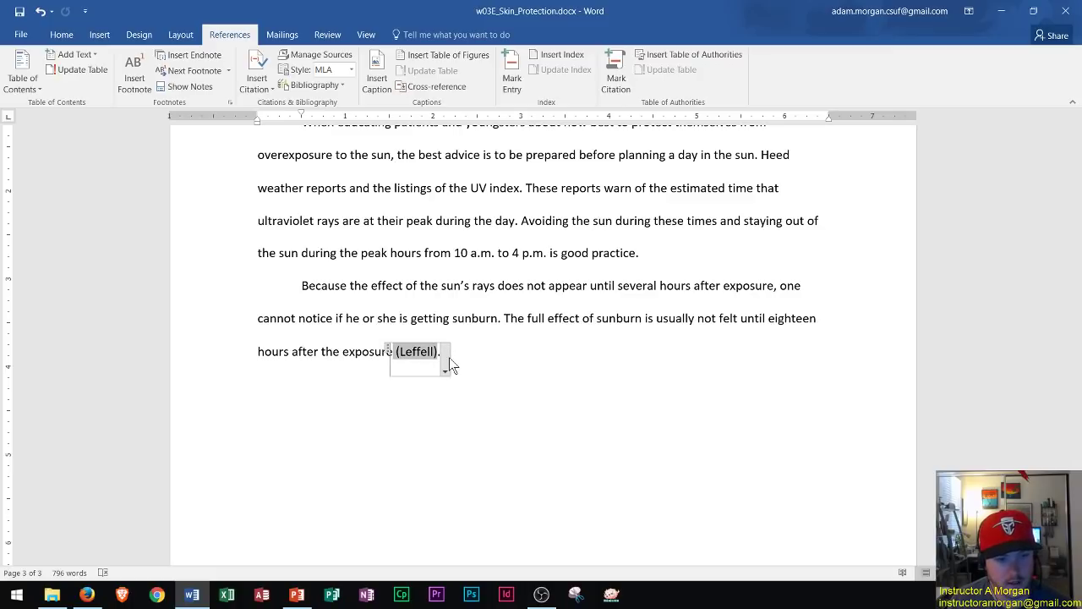
left_click(448, 360)
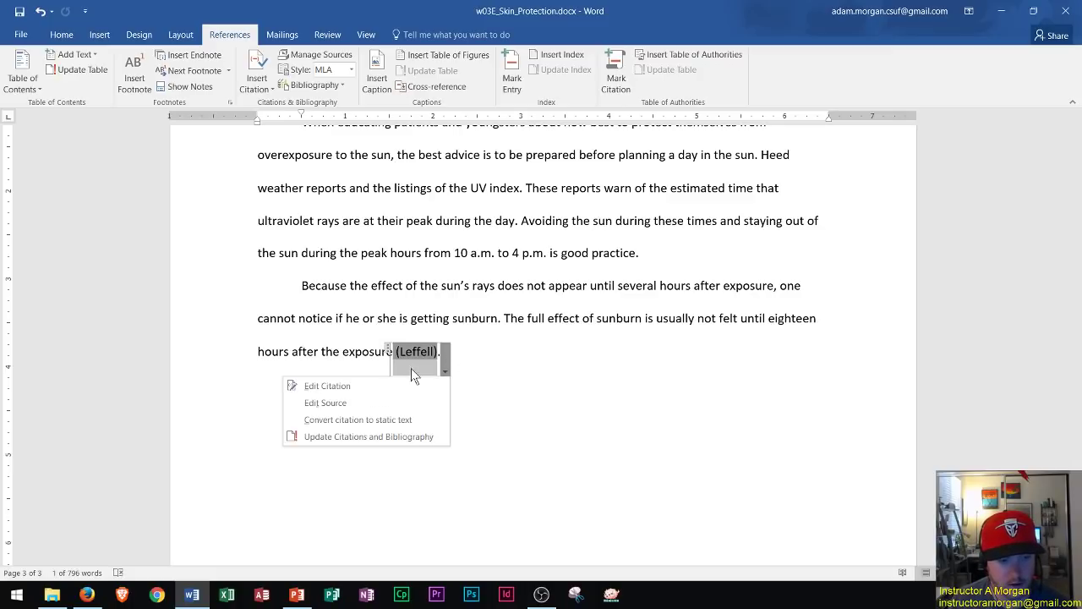
key("Escape")
left_click(481, 358)
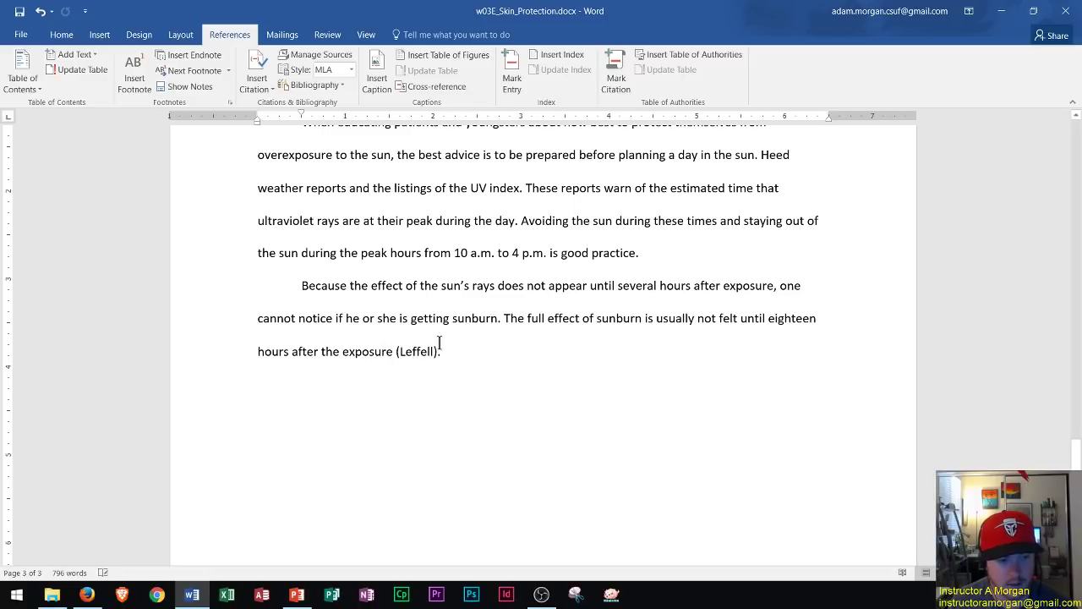
Step: Edit the book citation at the end of the last paragraph to add page number 96
left_click(408, 356)
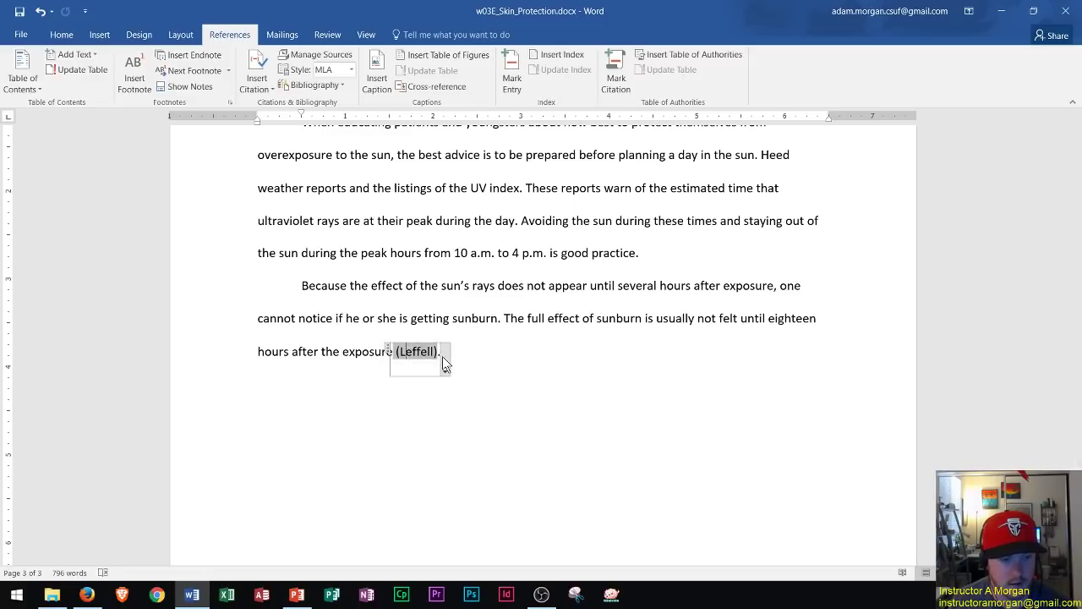
left_click(443, 358)
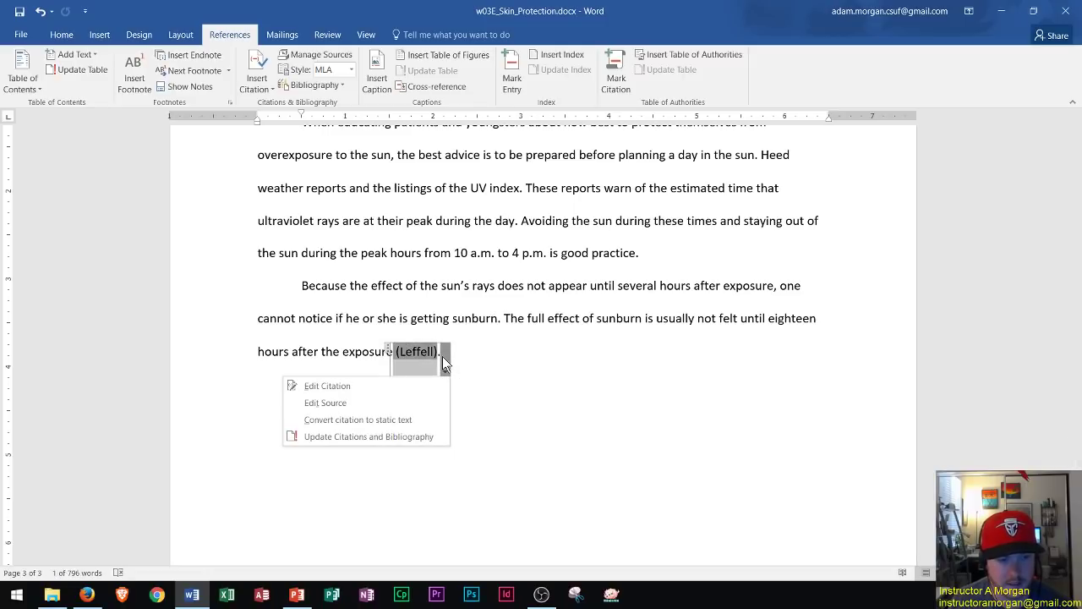
left_click(328, 387)
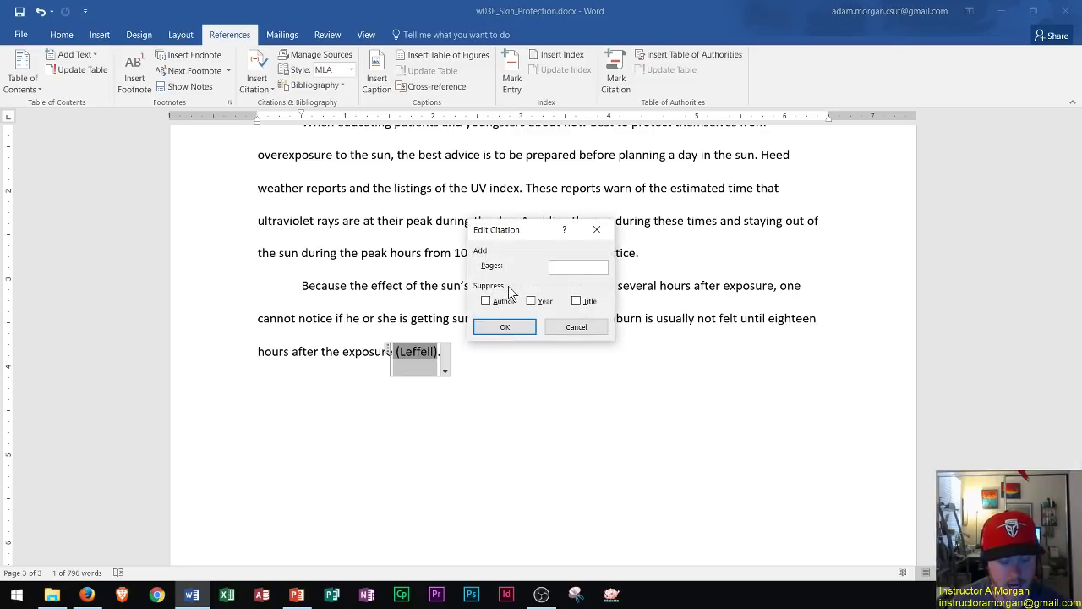
type("96")
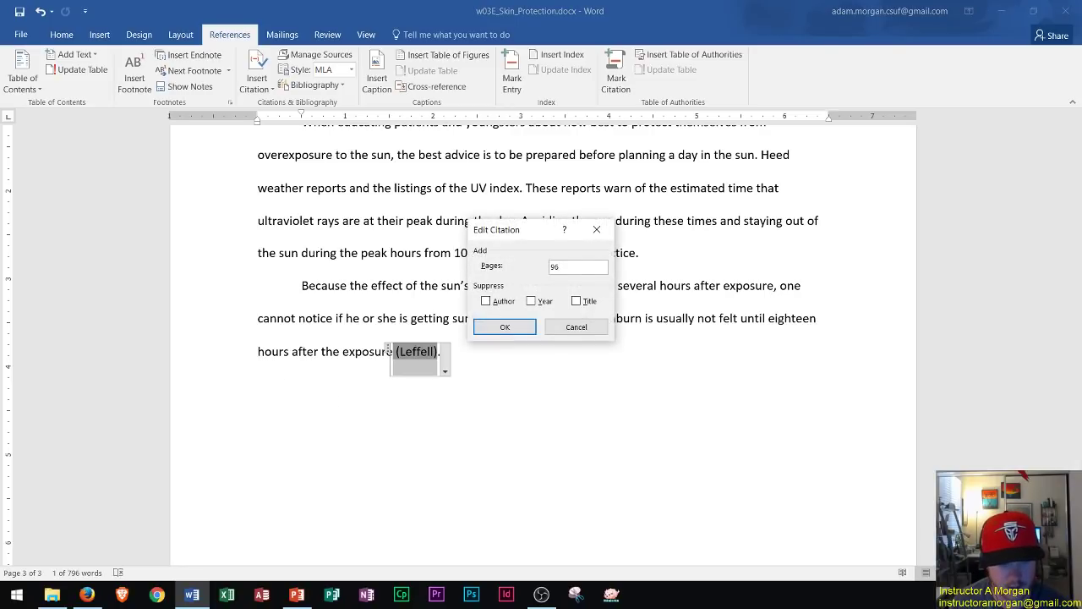
key("Return")
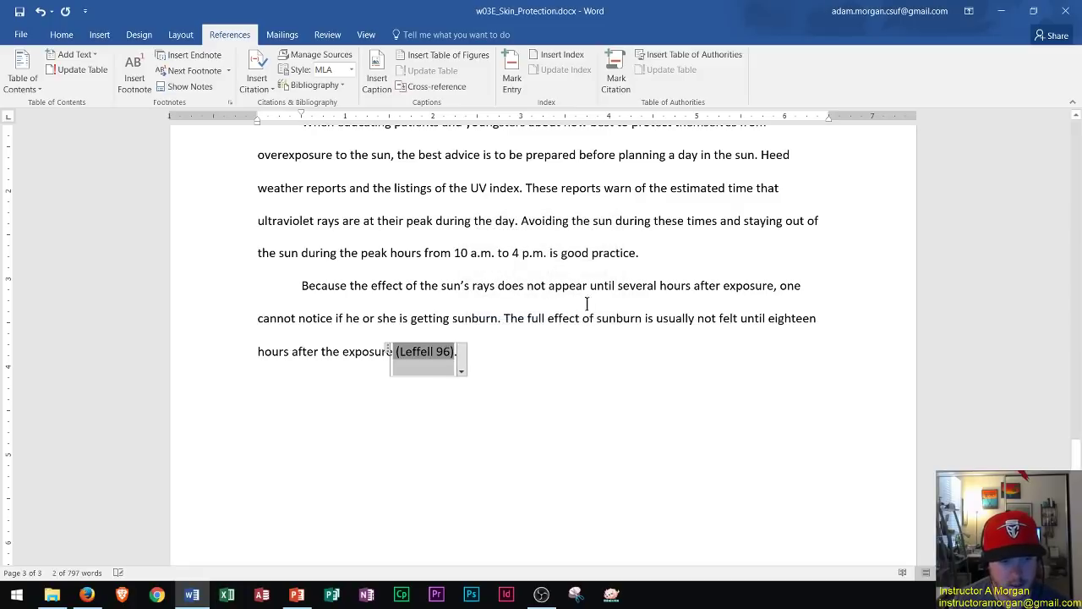
left_click(521, 360)
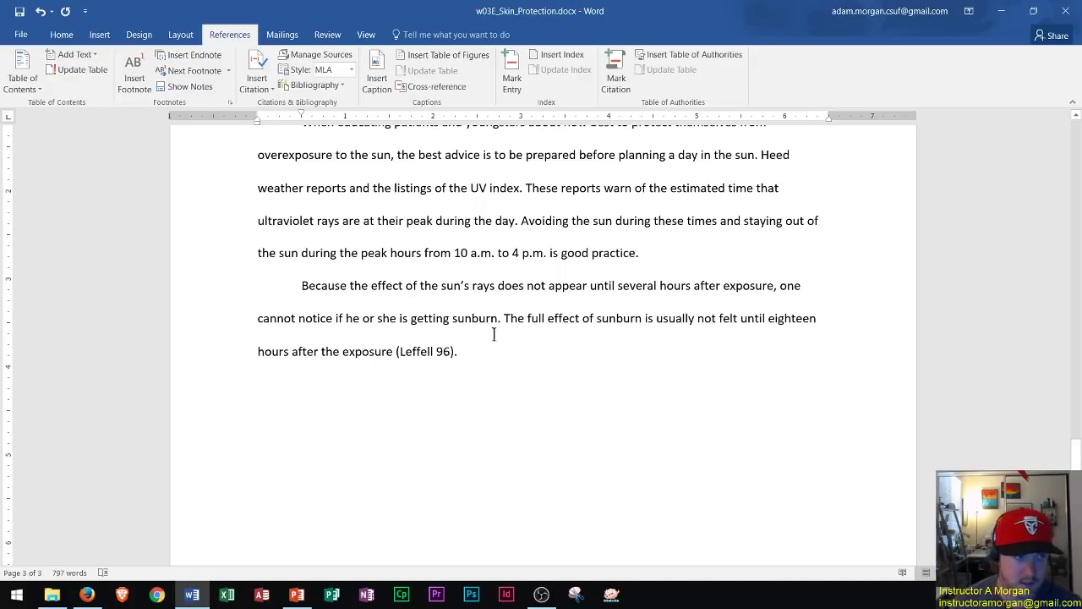
Step: Show the formatting marks and insert a page break after the paper's last paragraph
left_click(62, 35)
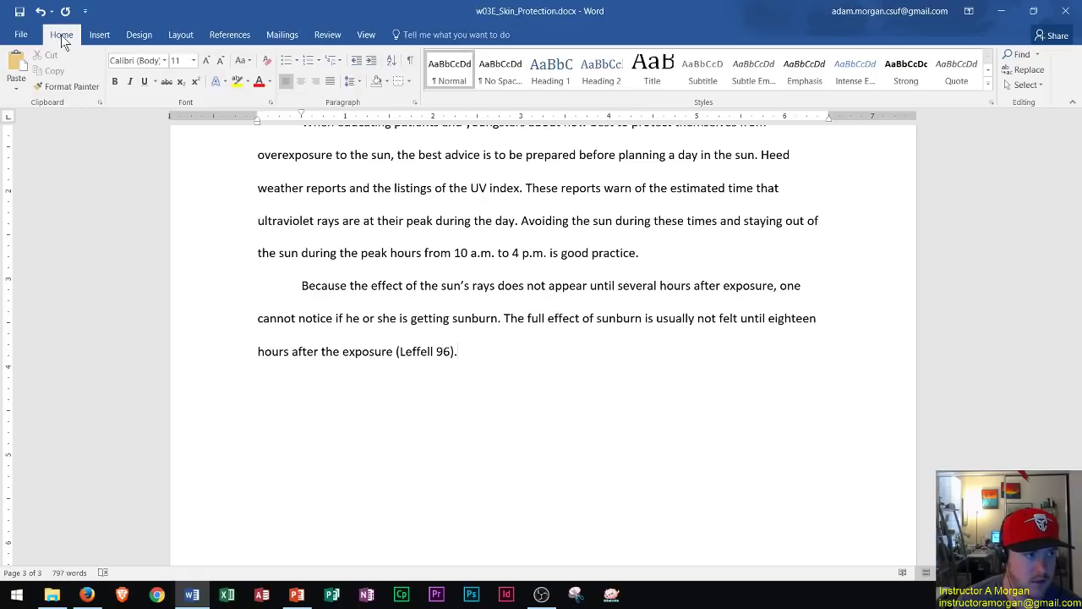
left_click(411, 62)
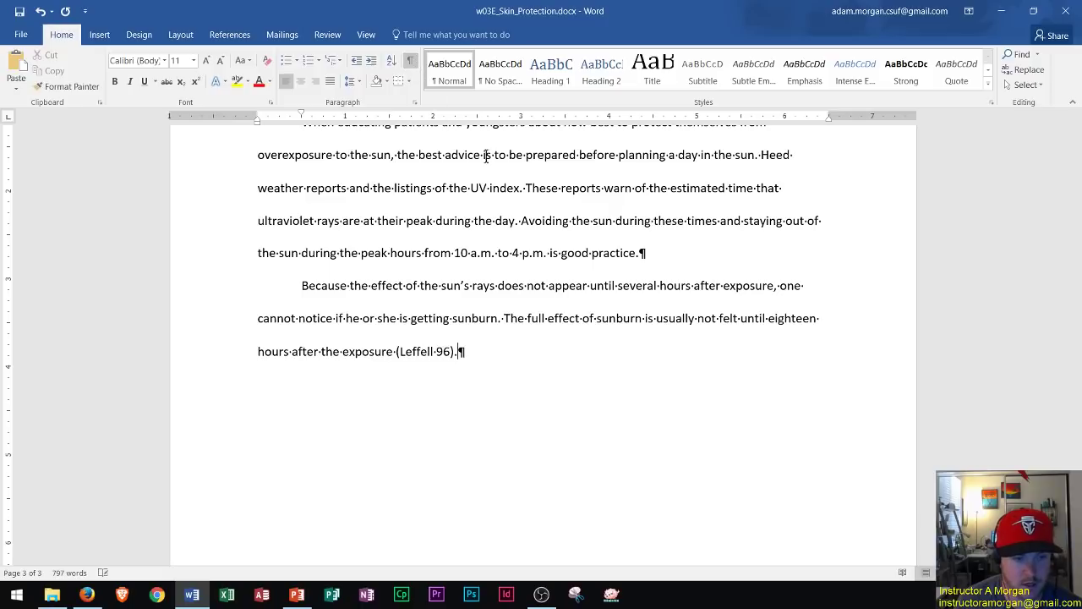
scroll(563, 257, "down", 5)
scroll(562, 256, "up", 5)
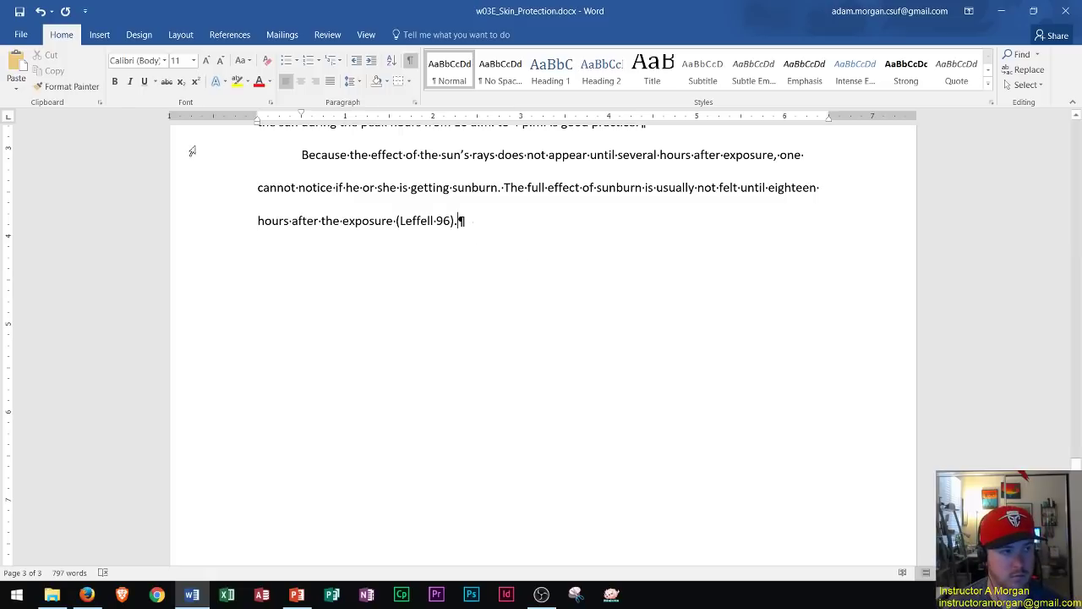
left_click(99, 33)
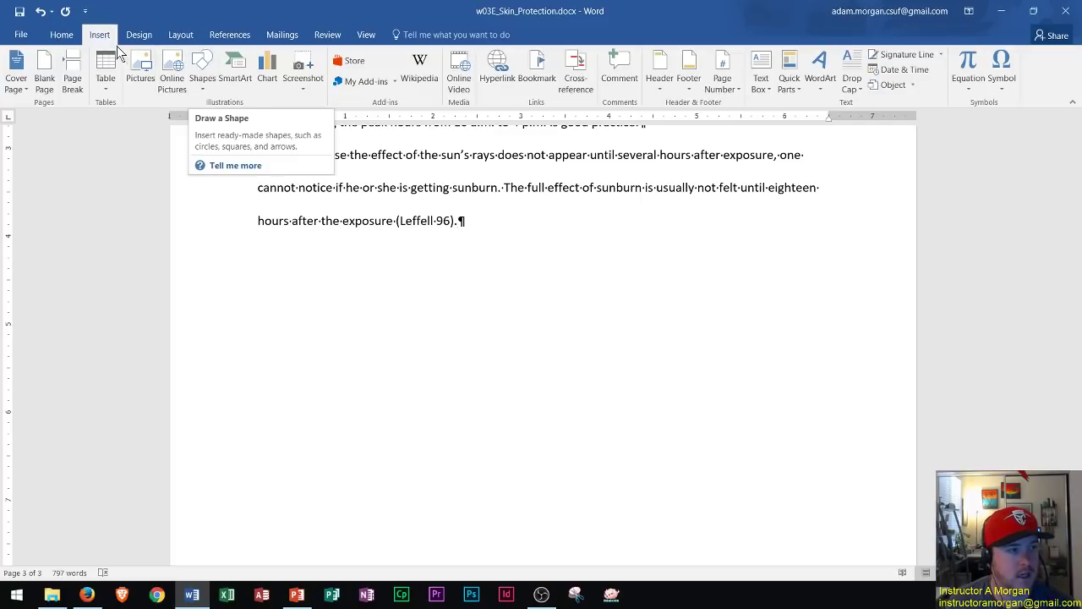
left_click(73, 84)
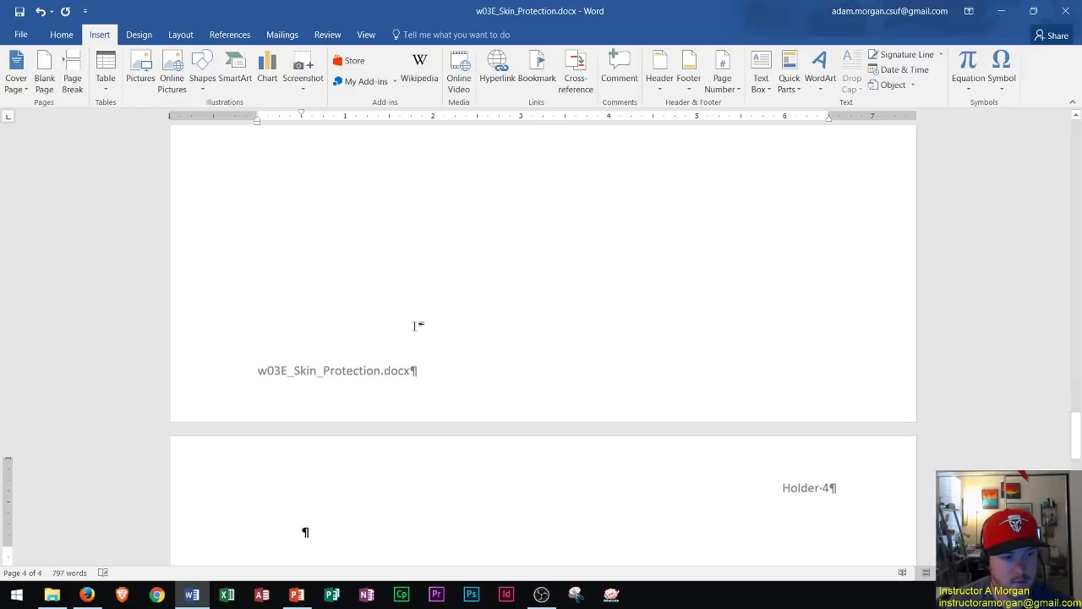
scroll(414, 319, "up", 5)
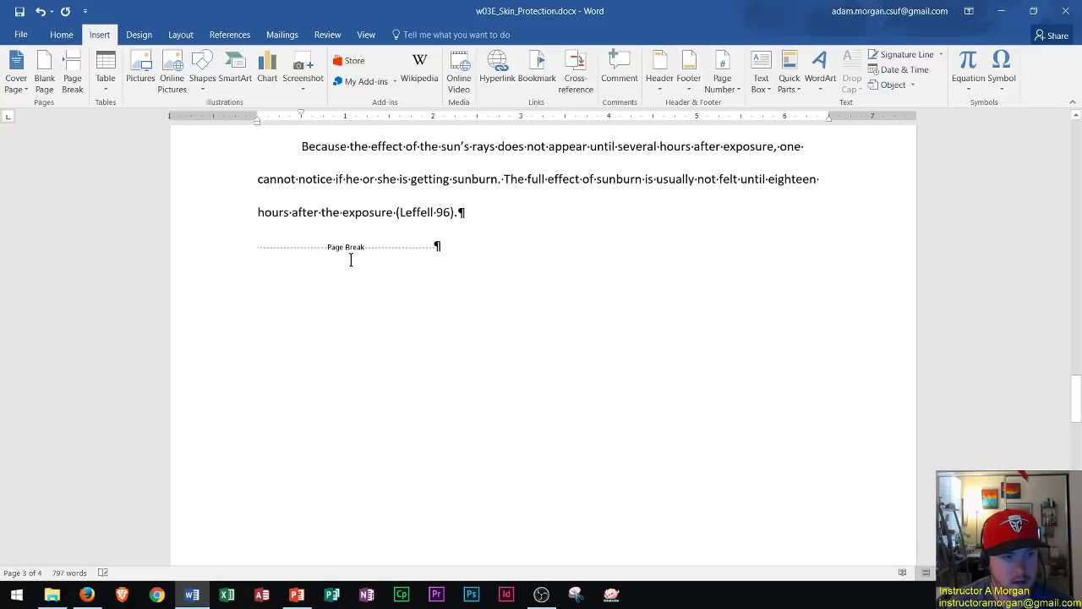
scroll(352, 254, "down", 10)
scroll(367, 294, "down", 1)
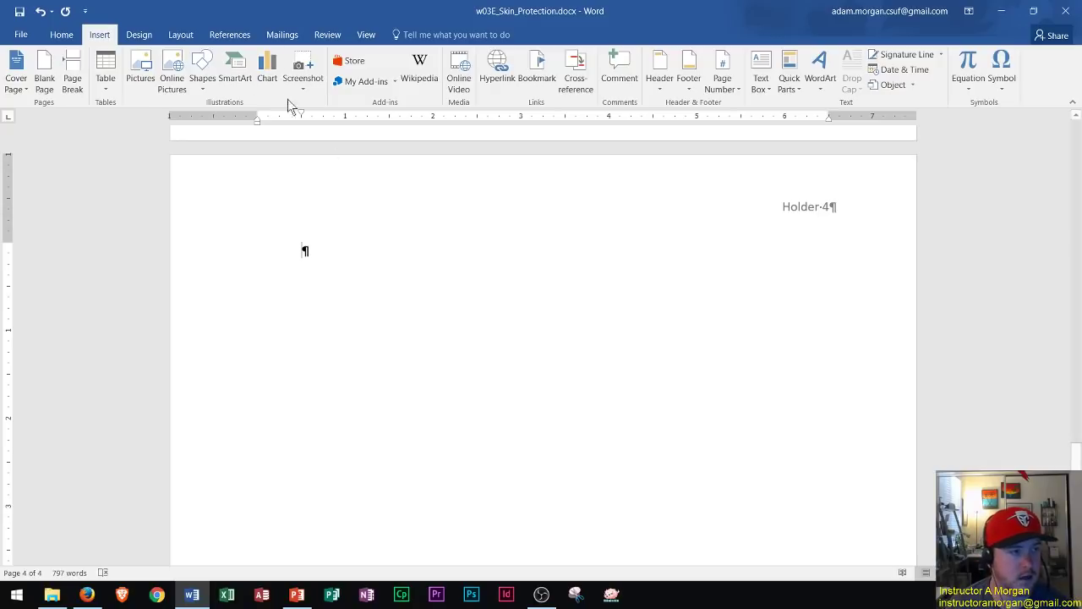
Step: Set the special indentation of the empty paragraph on the new page to (none)
left_click(71, 39)
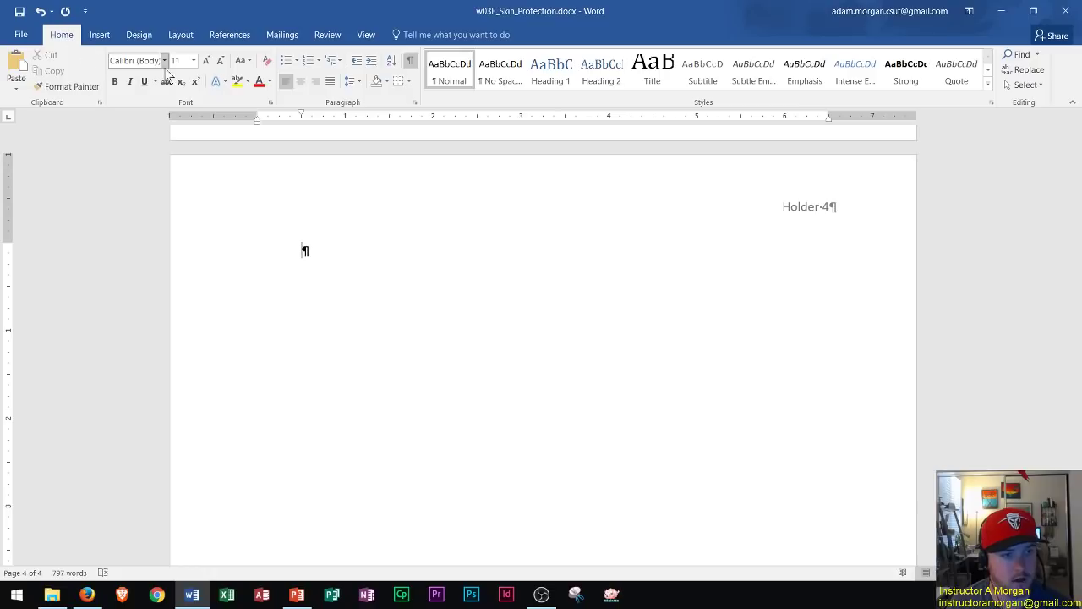
left_click(413, 101)
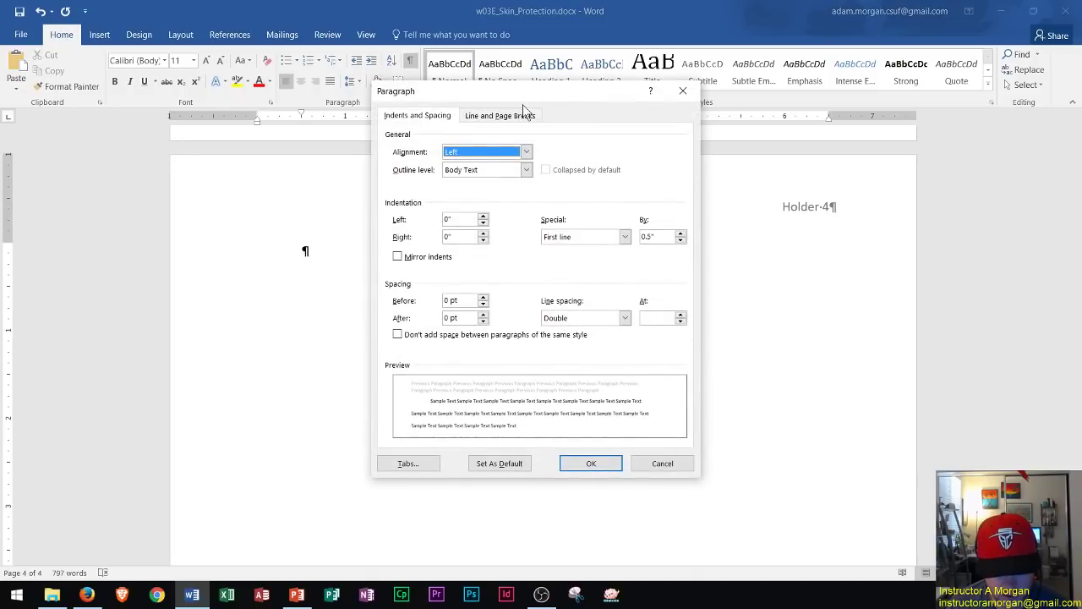
left_click(624, 237)
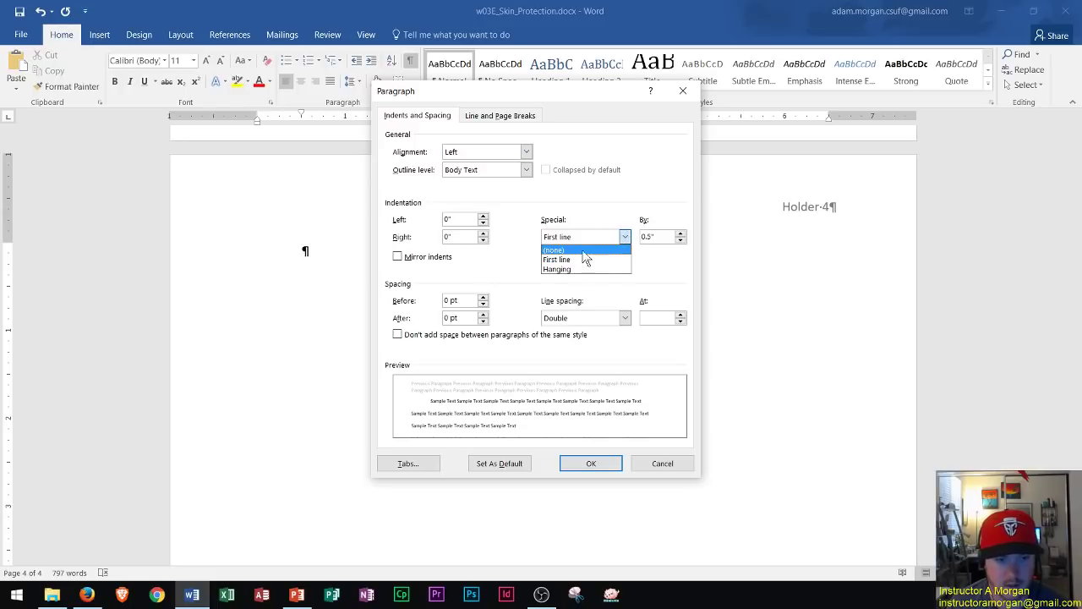
left_click(580, 252)
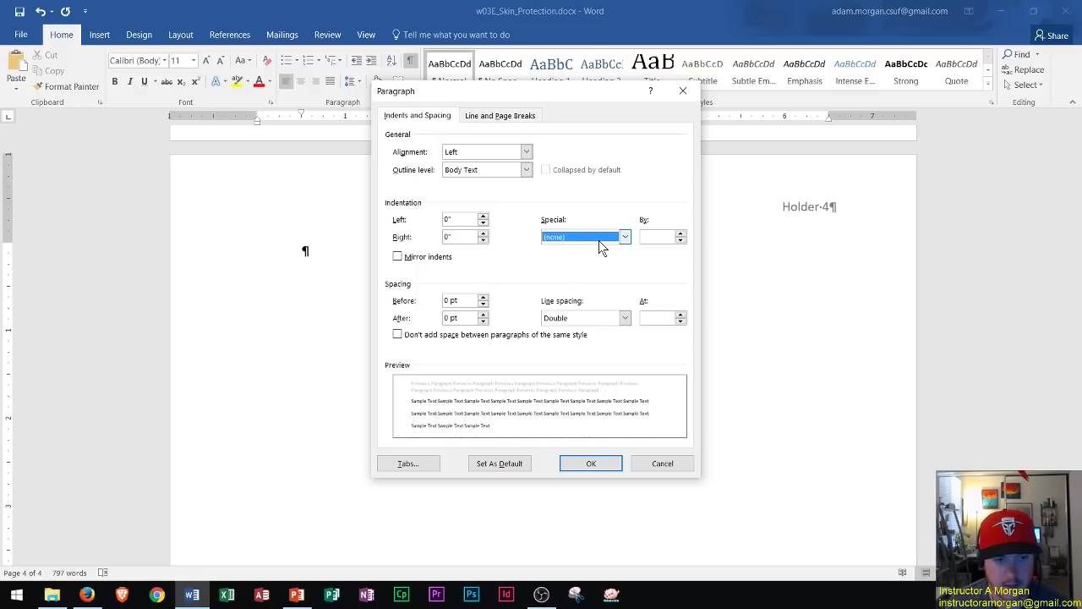
left_click(589, 464)
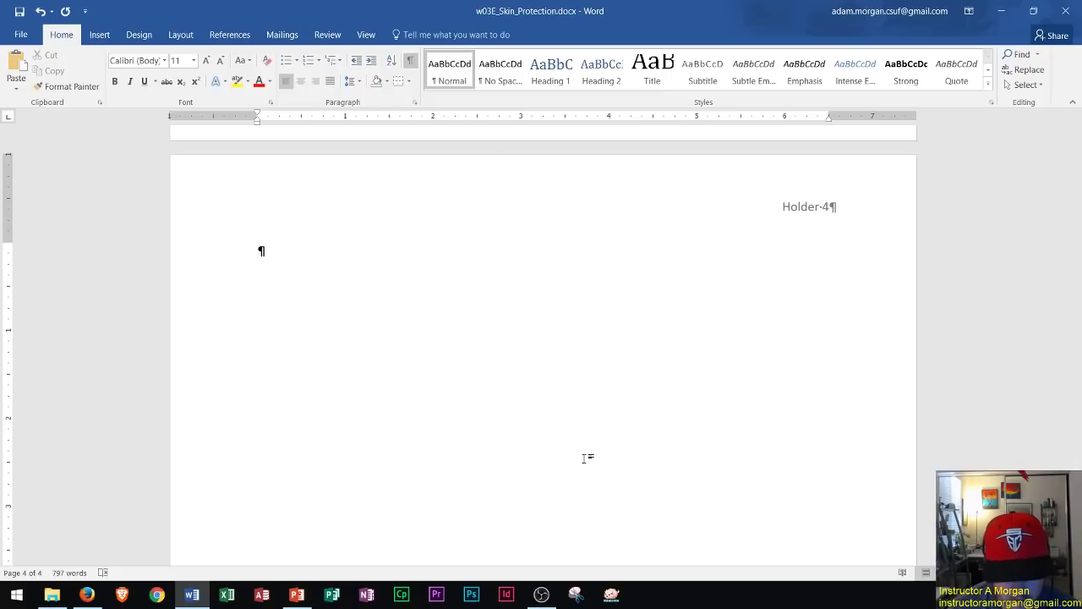
Step: Enter "Works Cited" as the title of the new page and start a new paragraph below it
type("Works C")
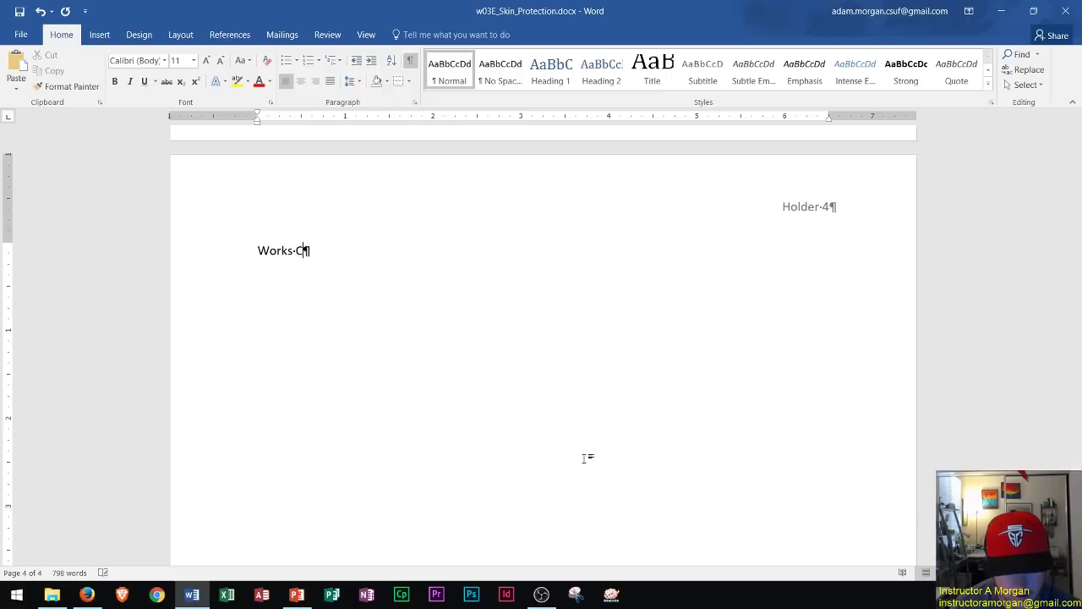
type("ited")
key("Return")
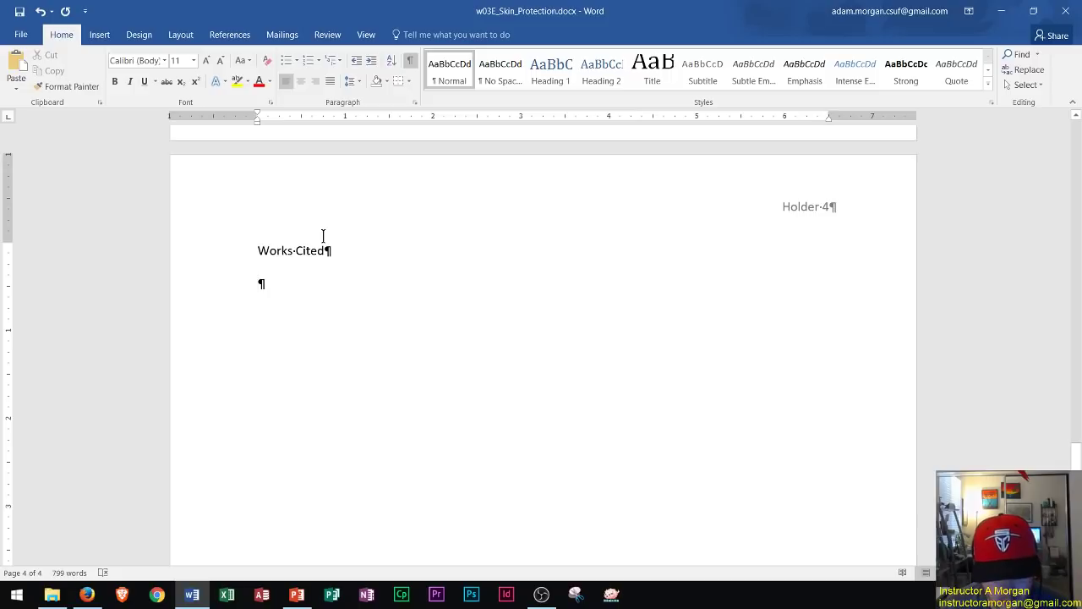
Step: Insert the built-in Bibliography below the Works Cited title and center that title
left_click(218, 38)
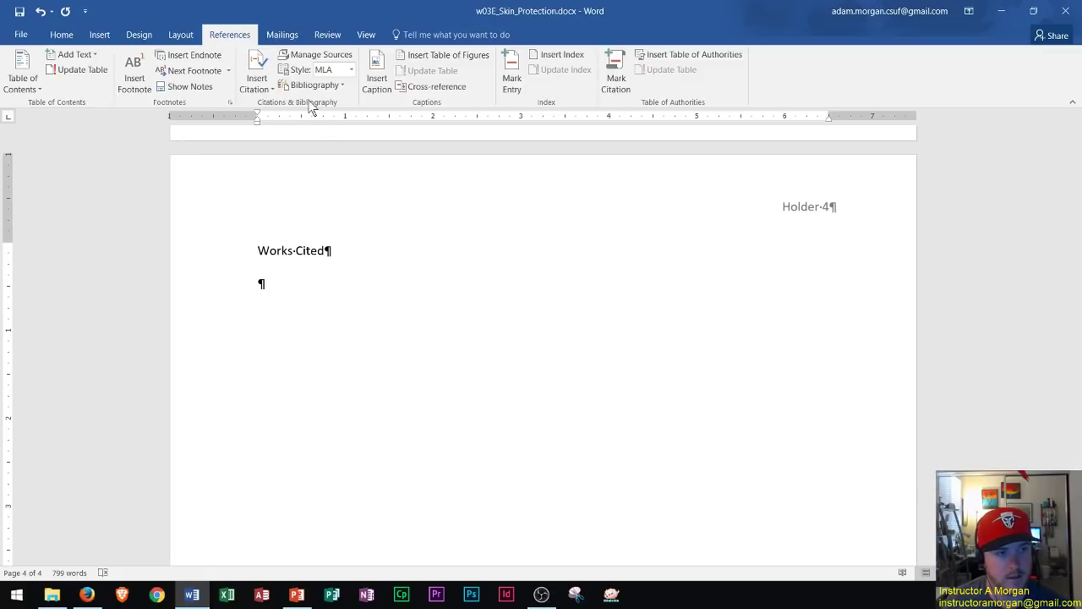
left_click(341, 86)
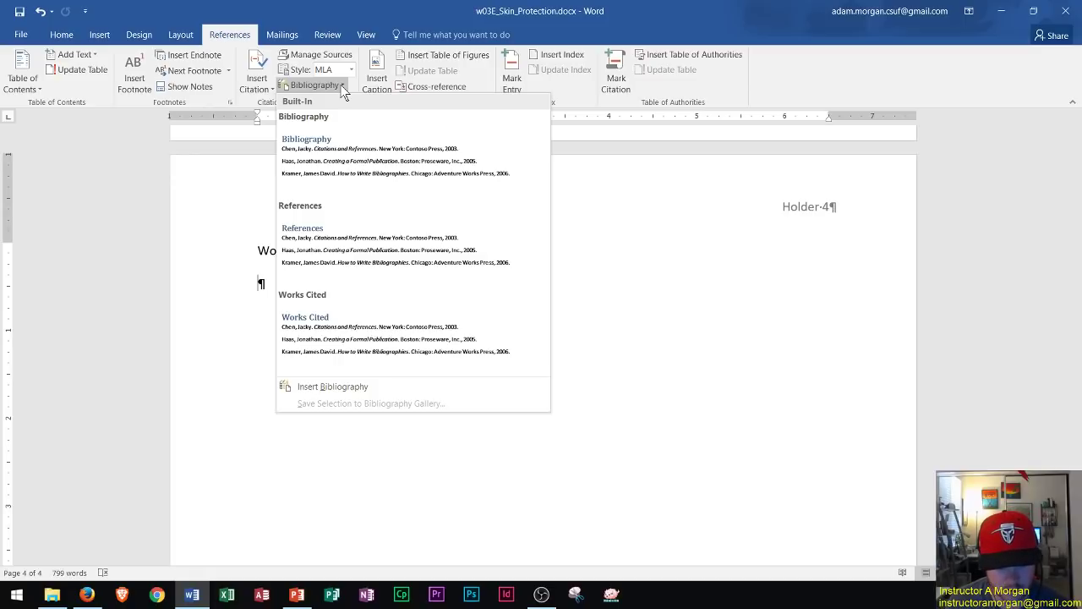
left_click(401, 169)
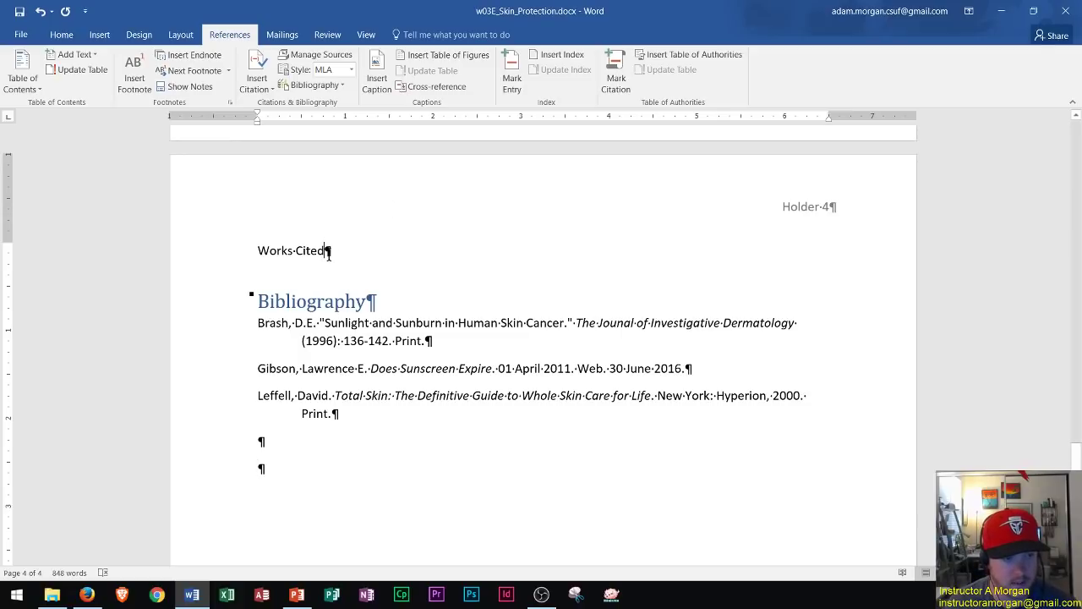
left_click_drag(329, 252, 285, 255)
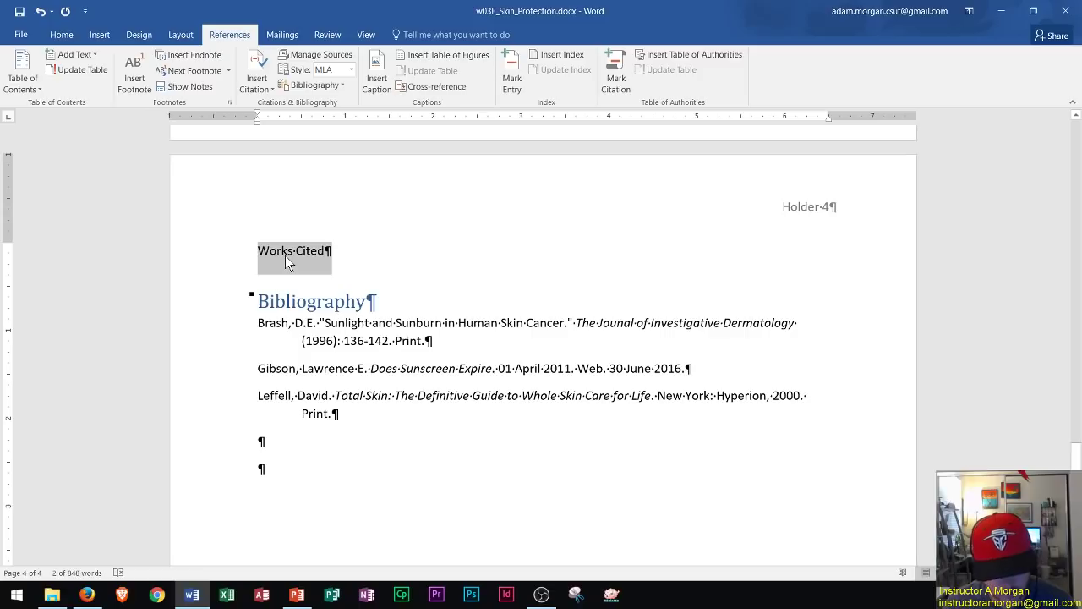
key("ctrl+e")
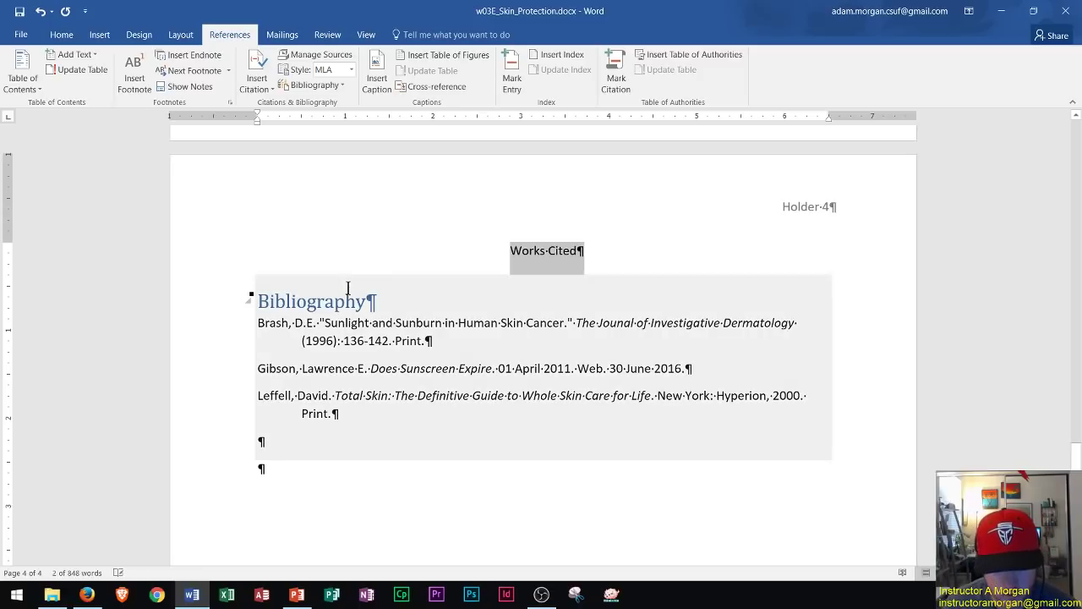
Step: Set the bibliography heading and its entries to double line spacing with 0 pt spacing after
left_click(378, 381)
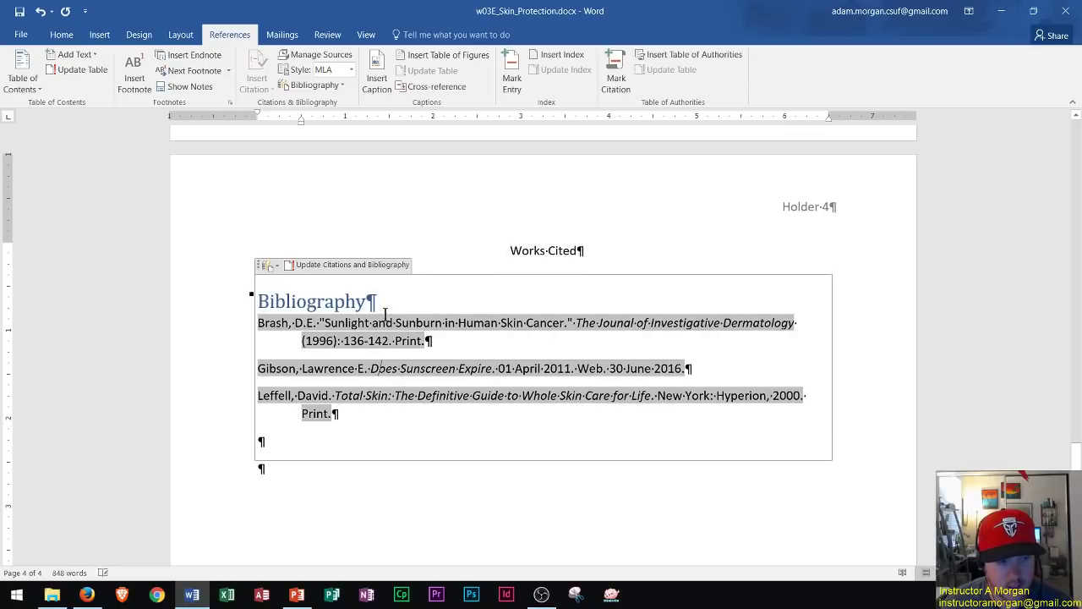
left_click_drag(363, 419, 232, 292)
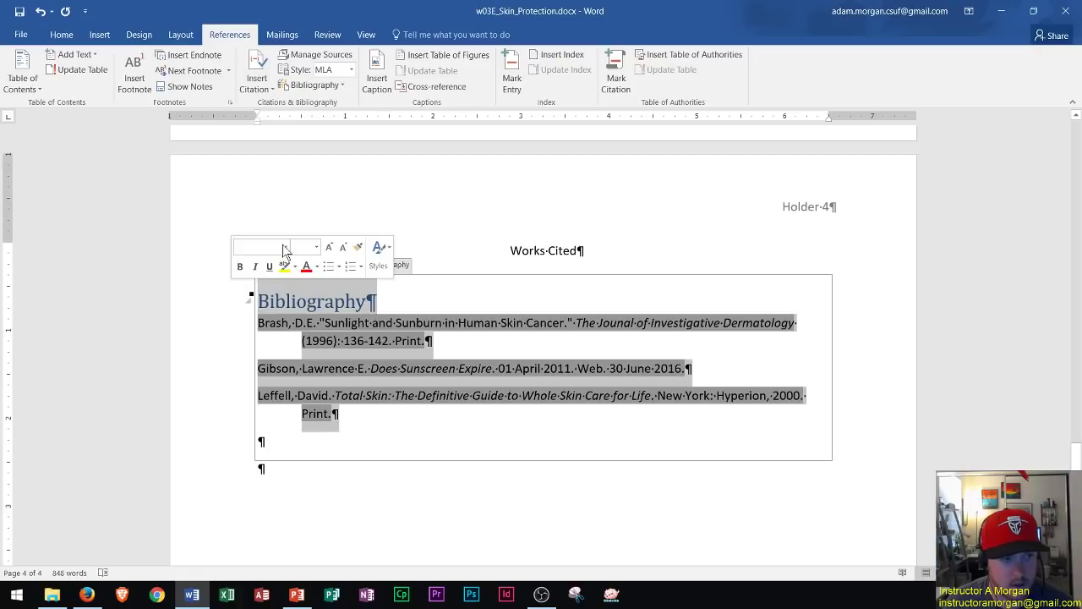
left_click(53, 34)
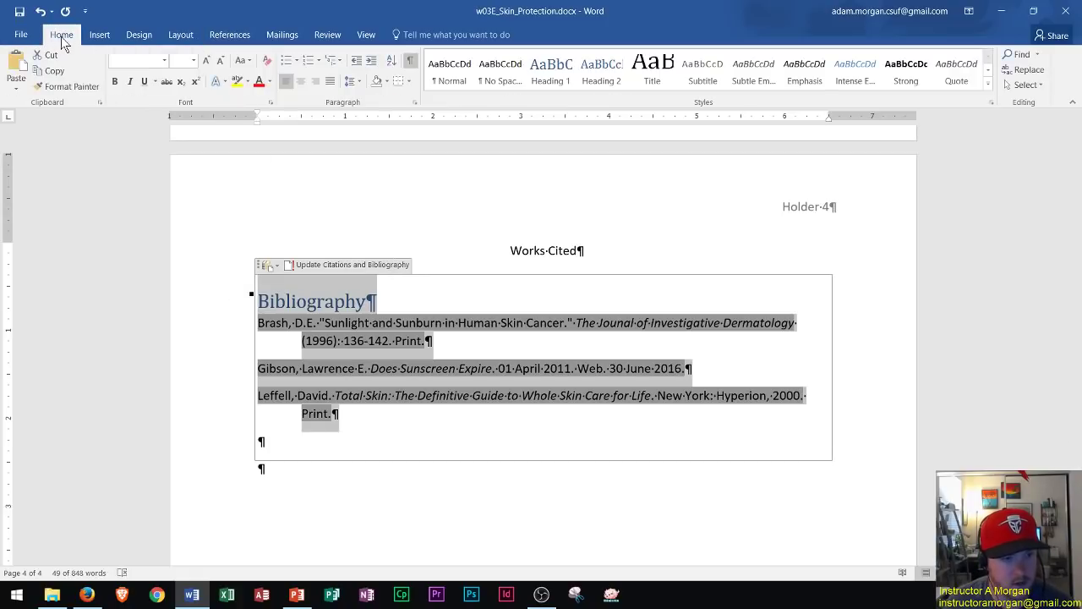
left_click(414, 103)
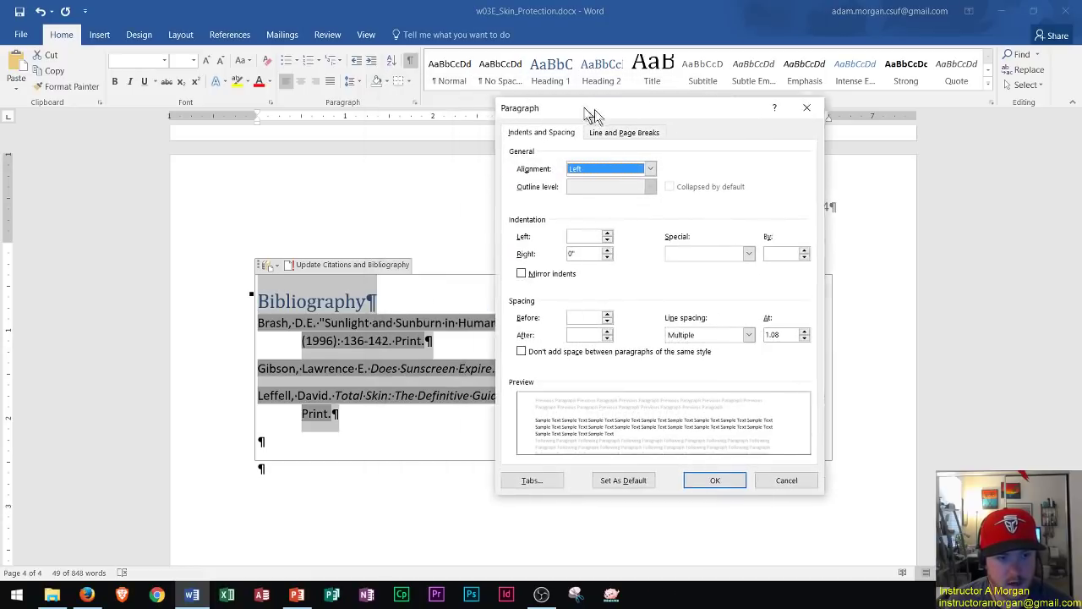
left_click_drag(594, 109, 638, 118)
left_click(780, 345)
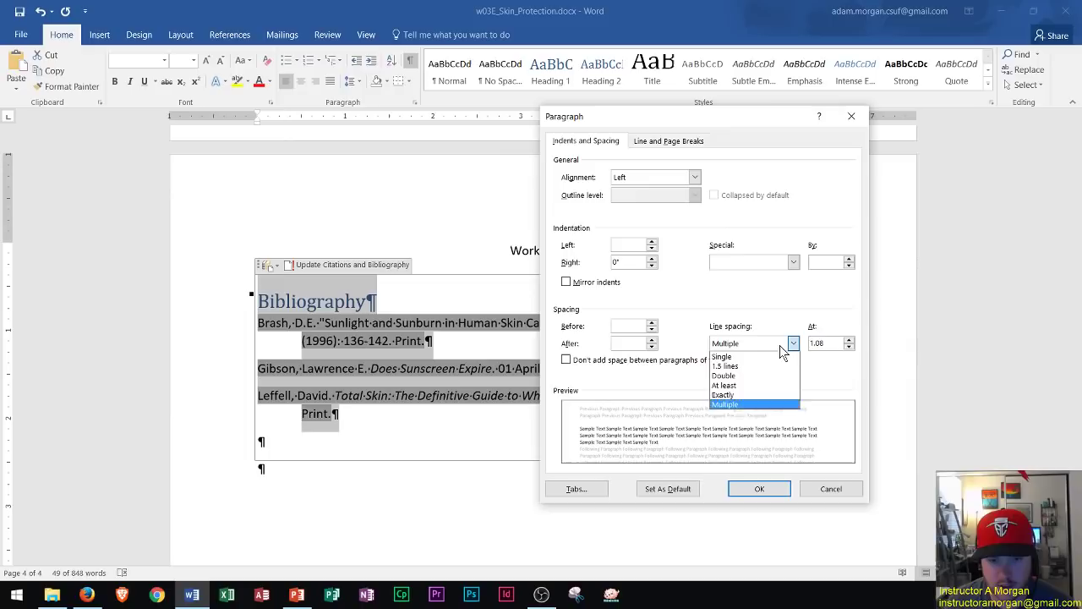
left_click(738, 377)
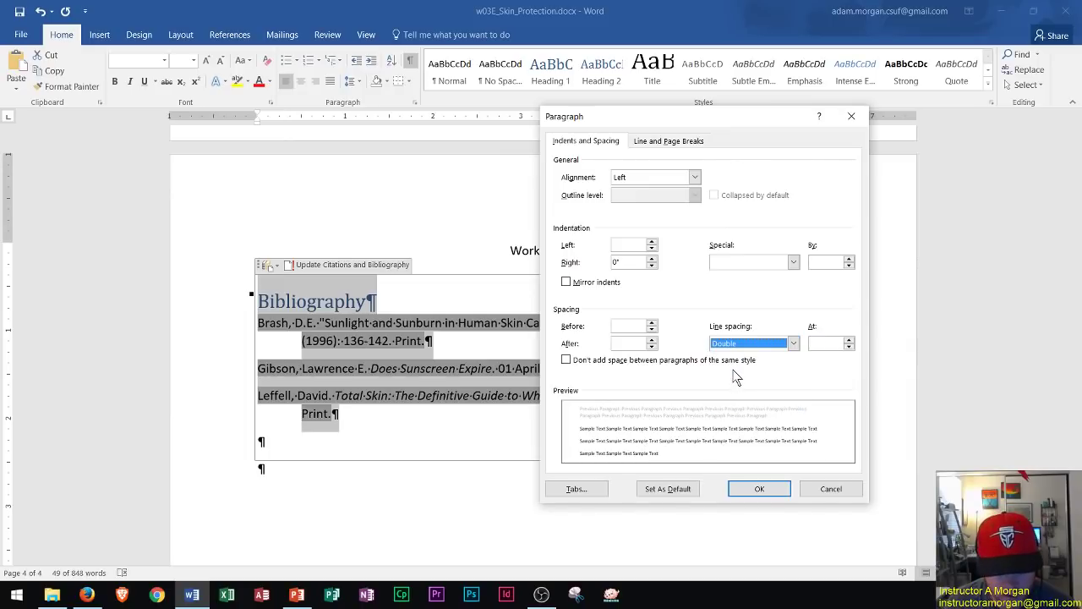
left_click(652, 346)
left_click(652, 347)
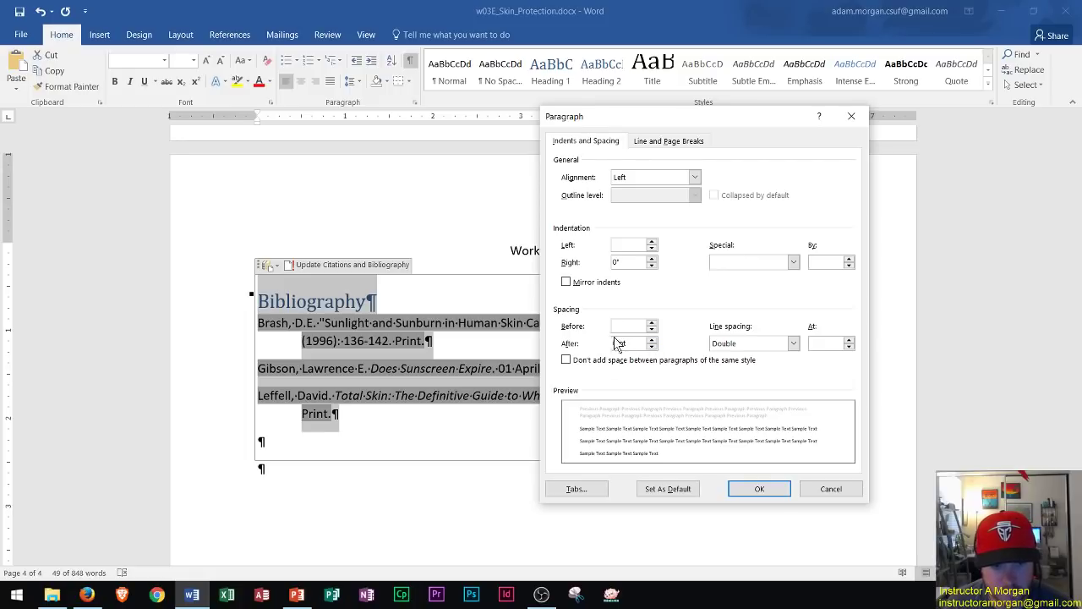
left_click(750, 489)
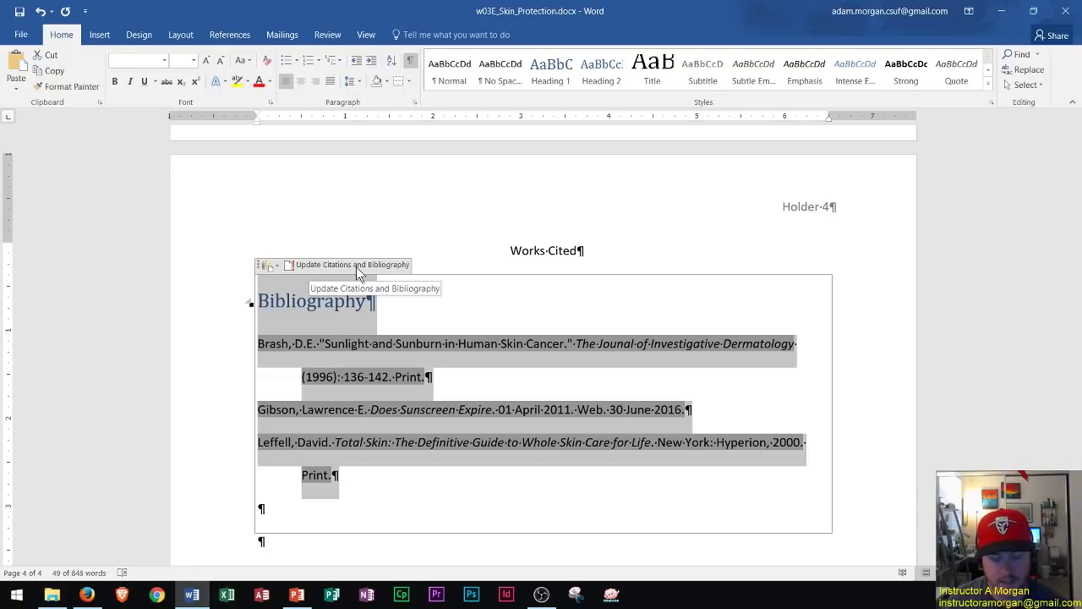
left_click(529, 252)
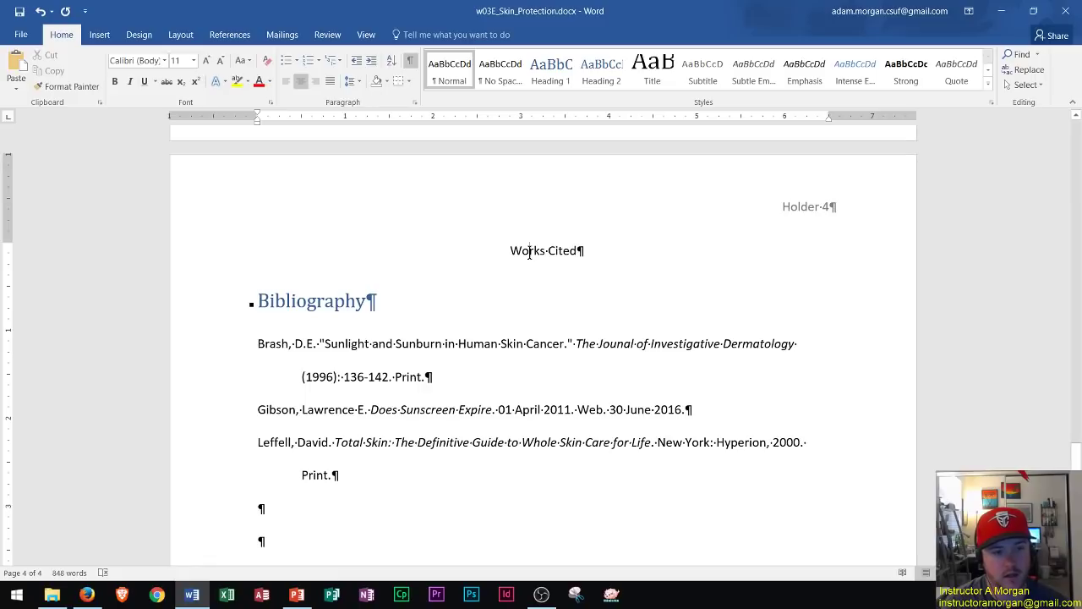
left_click(404, 323)
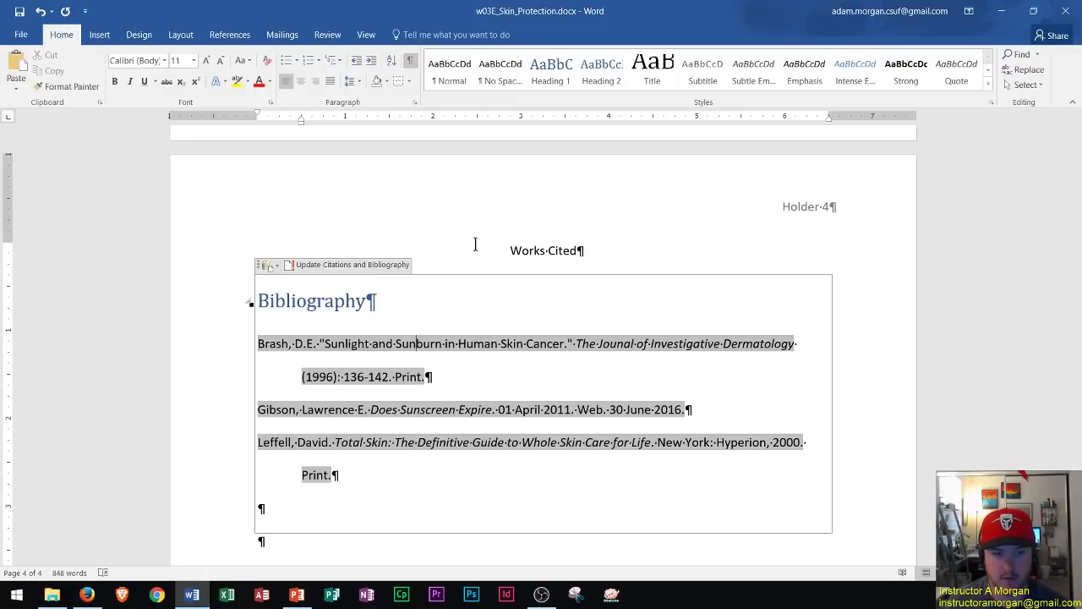
left_click(560, 244)
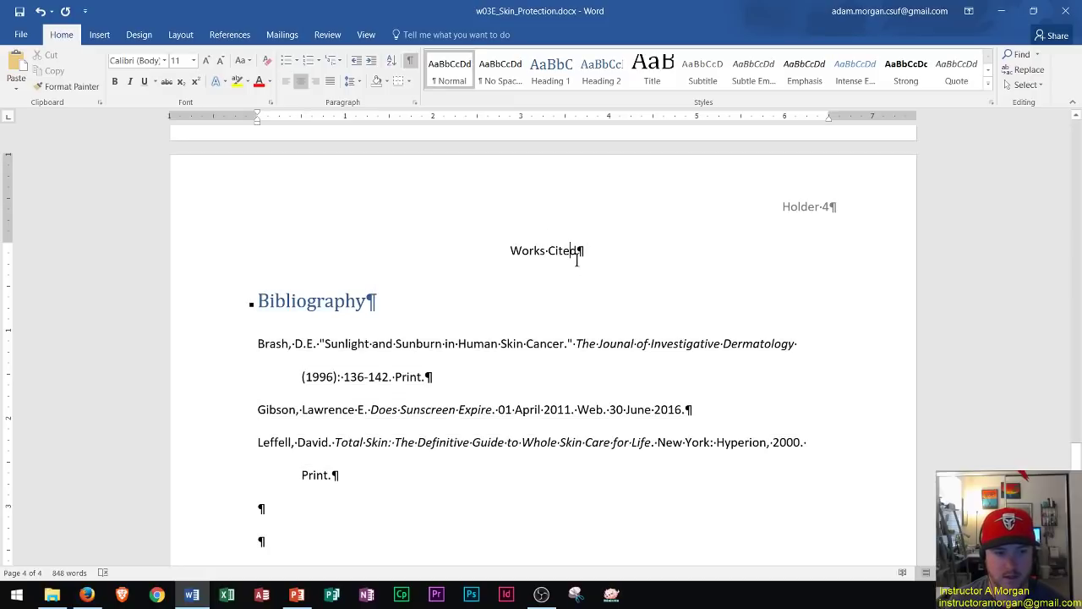